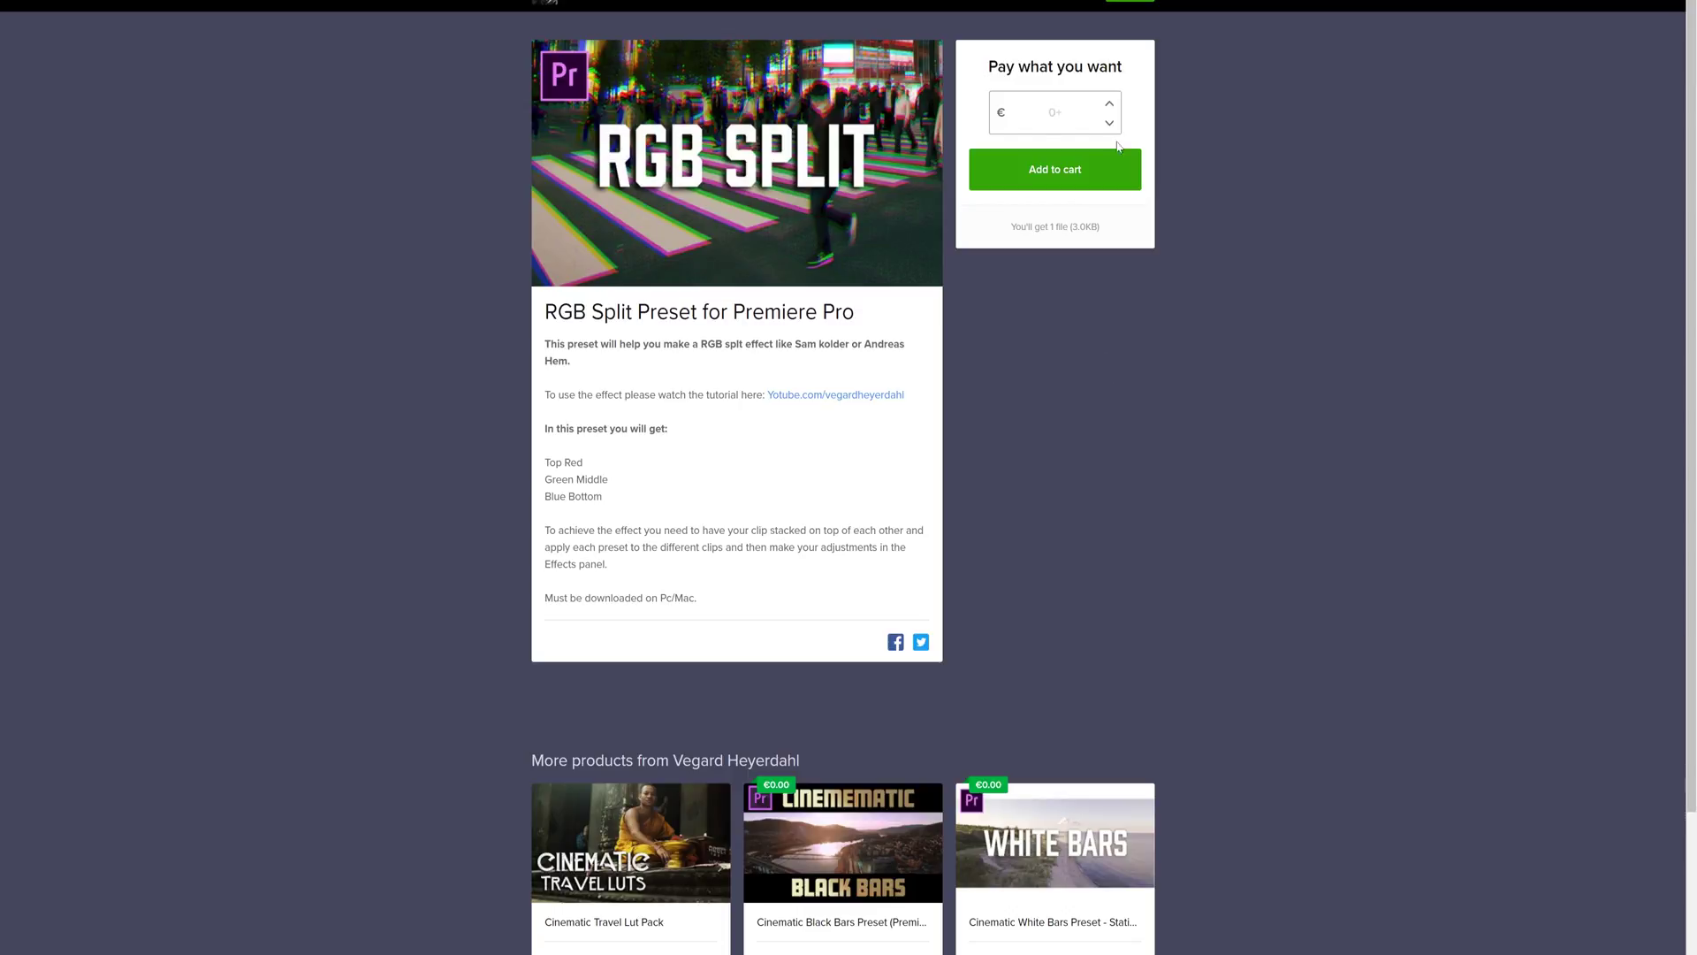
Adjust the pay-what-you-want price and add the RGB Split Preset to the cart.
click(1111, 107)
click(1111, 106)
click(1110, 106)
click(1110, 123)
click(1054, 169)
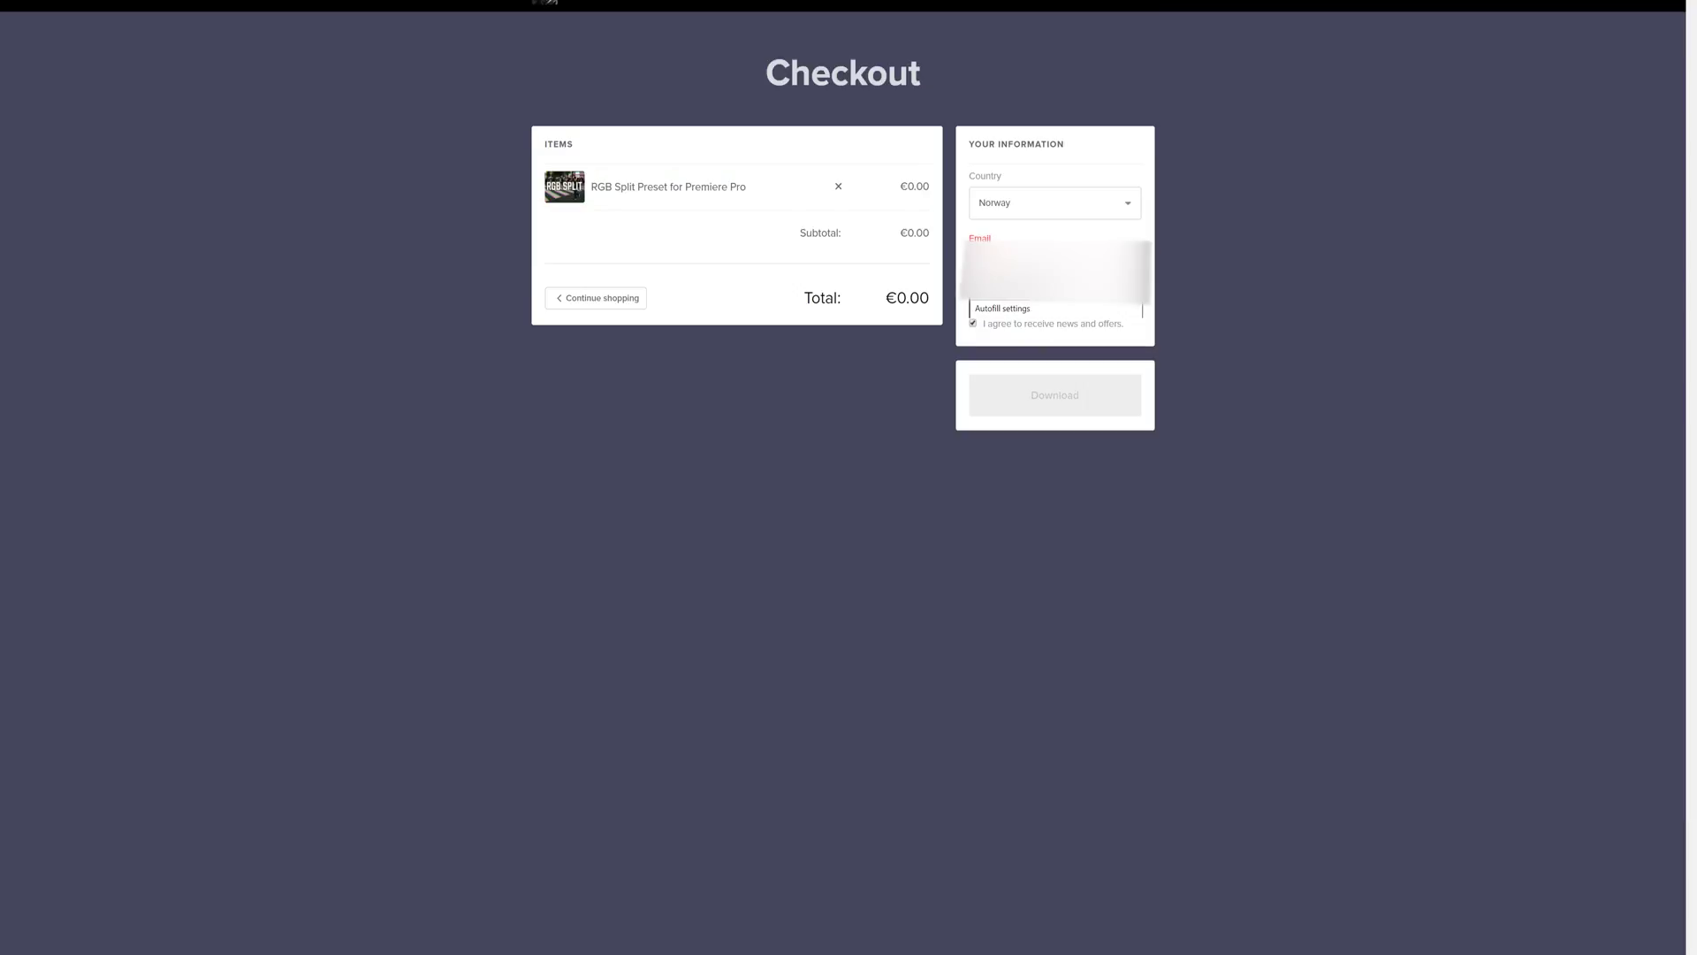
Accept the autofilled e-mail, agree to the terms and download the free preset at €0.00.
key(Return)
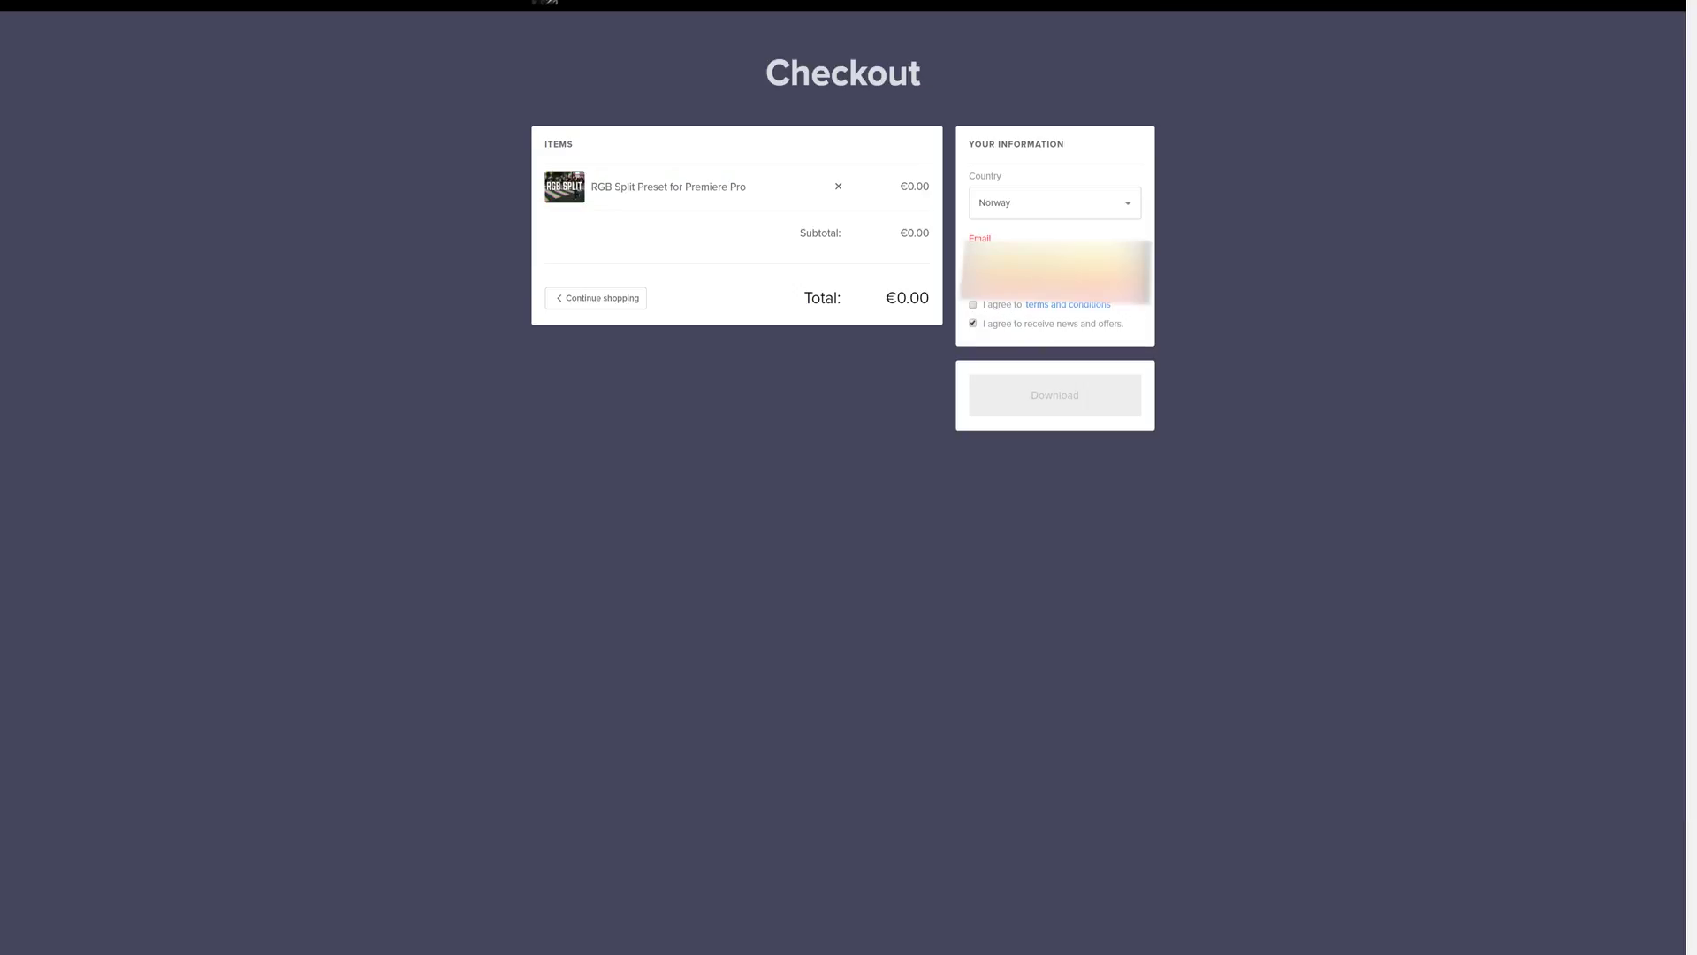
click(973, 304)
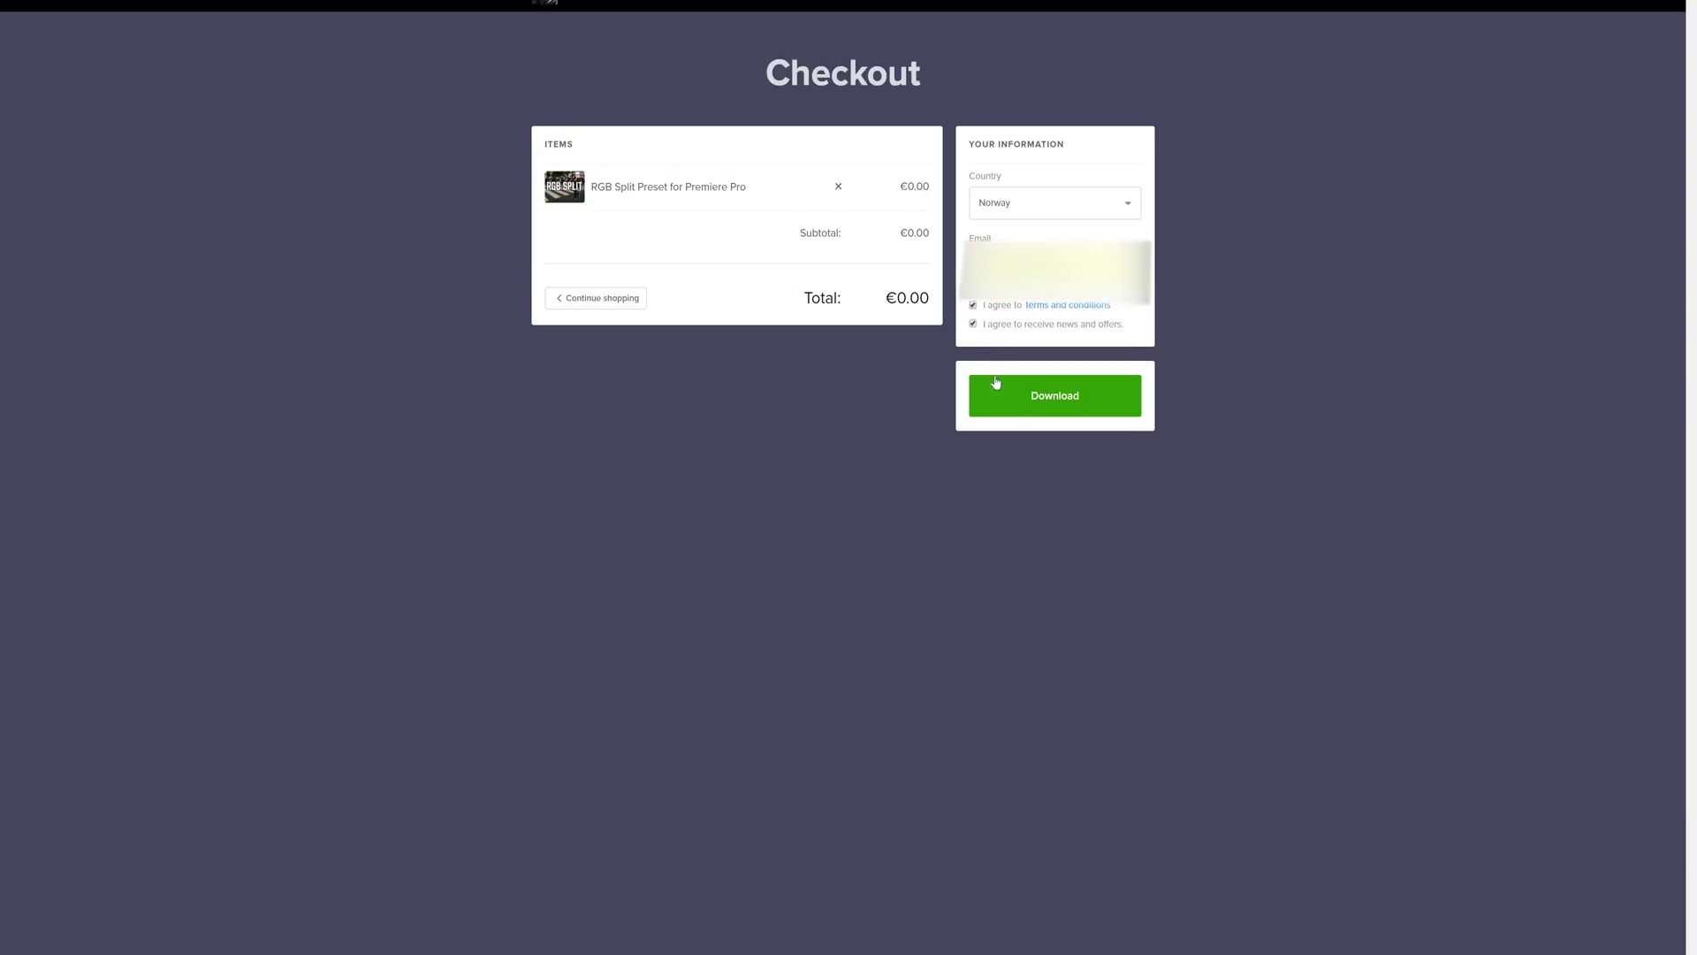
click(1052, 404)
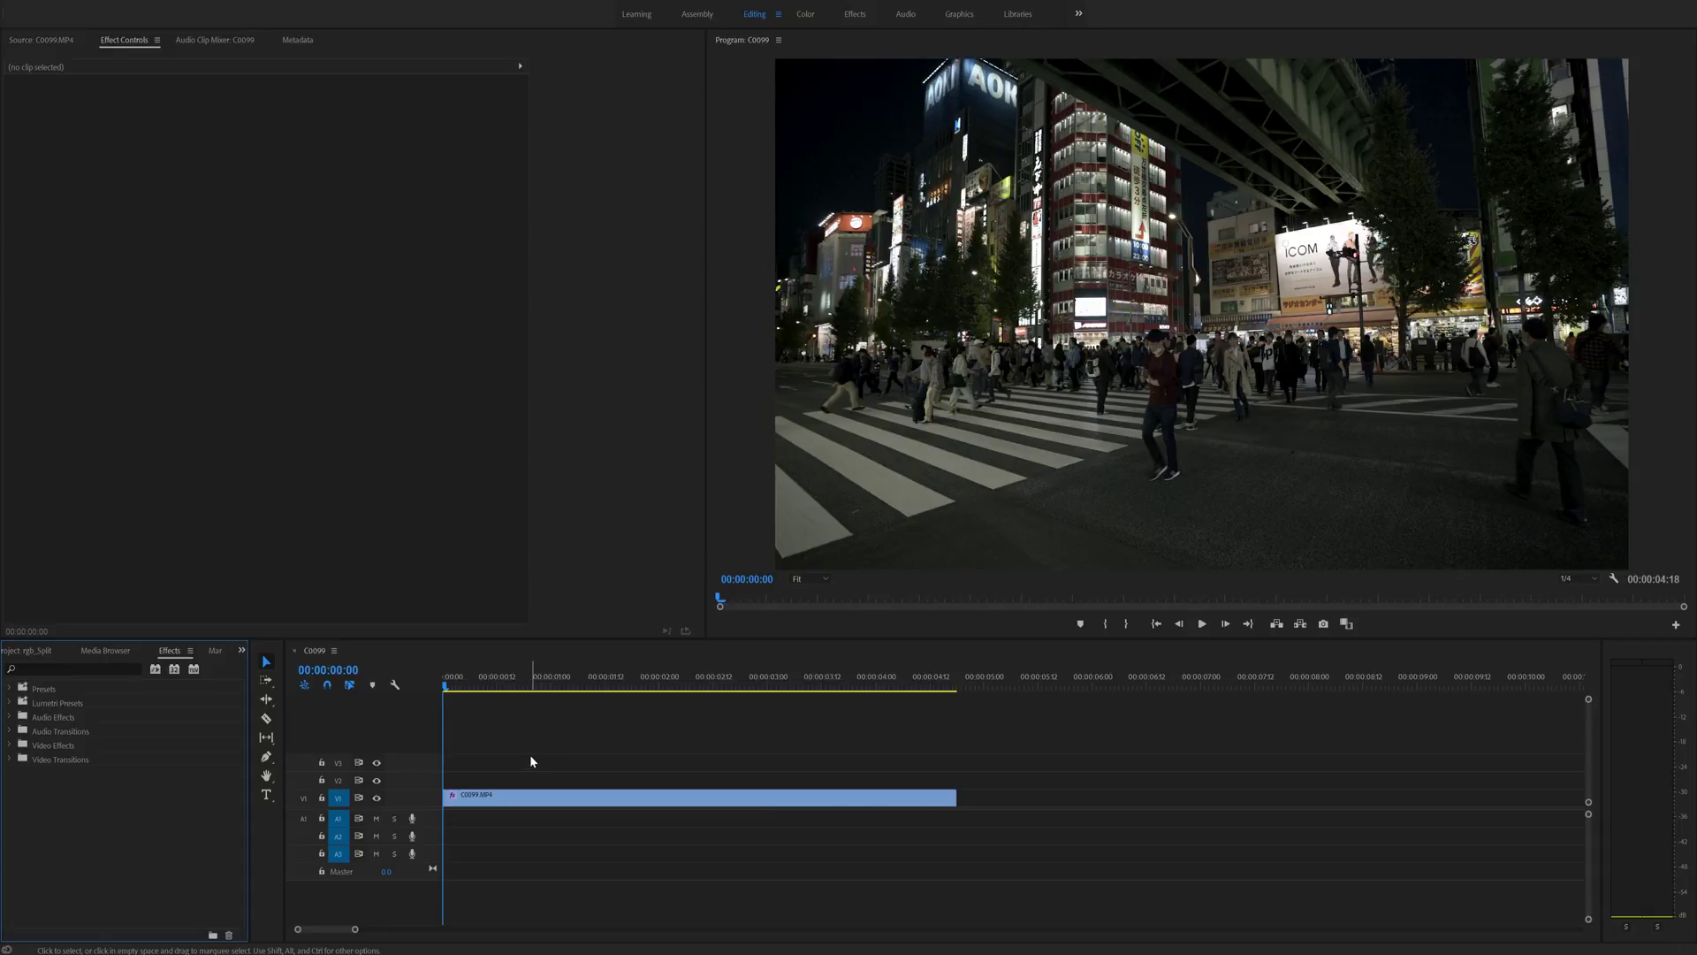
Import the downloaded RGB Split preset file through the Effects panel's Import Presets command.
click(192, 650)
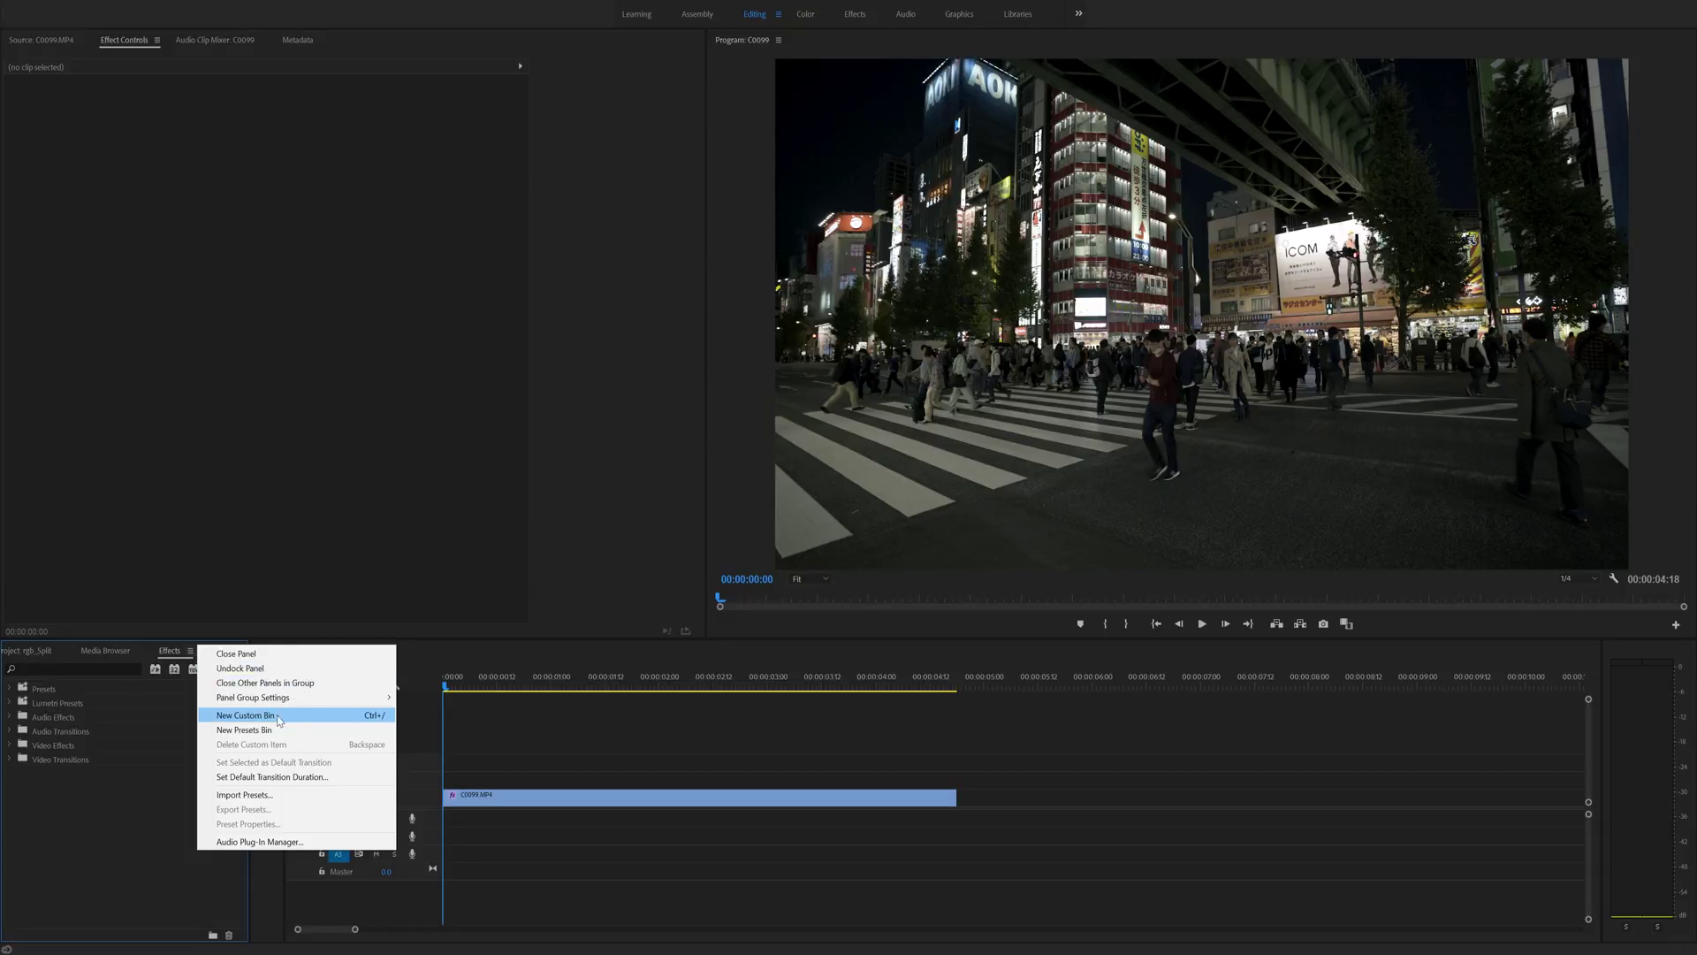
click(244, 793)
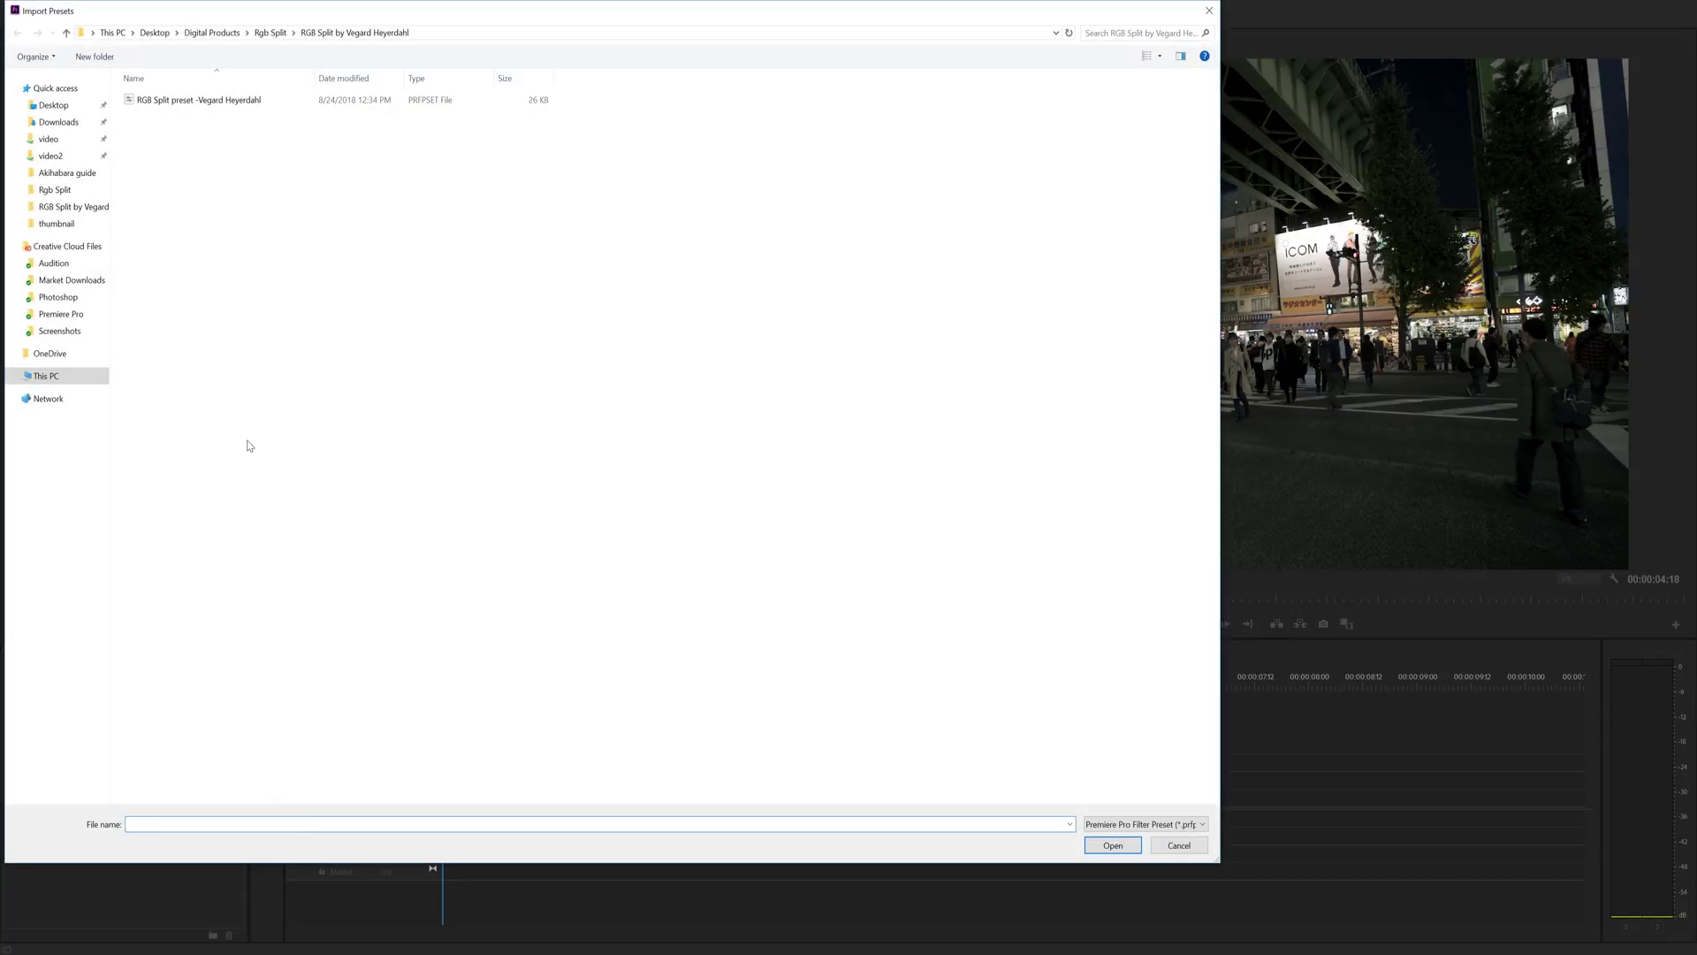
click(188, 100)
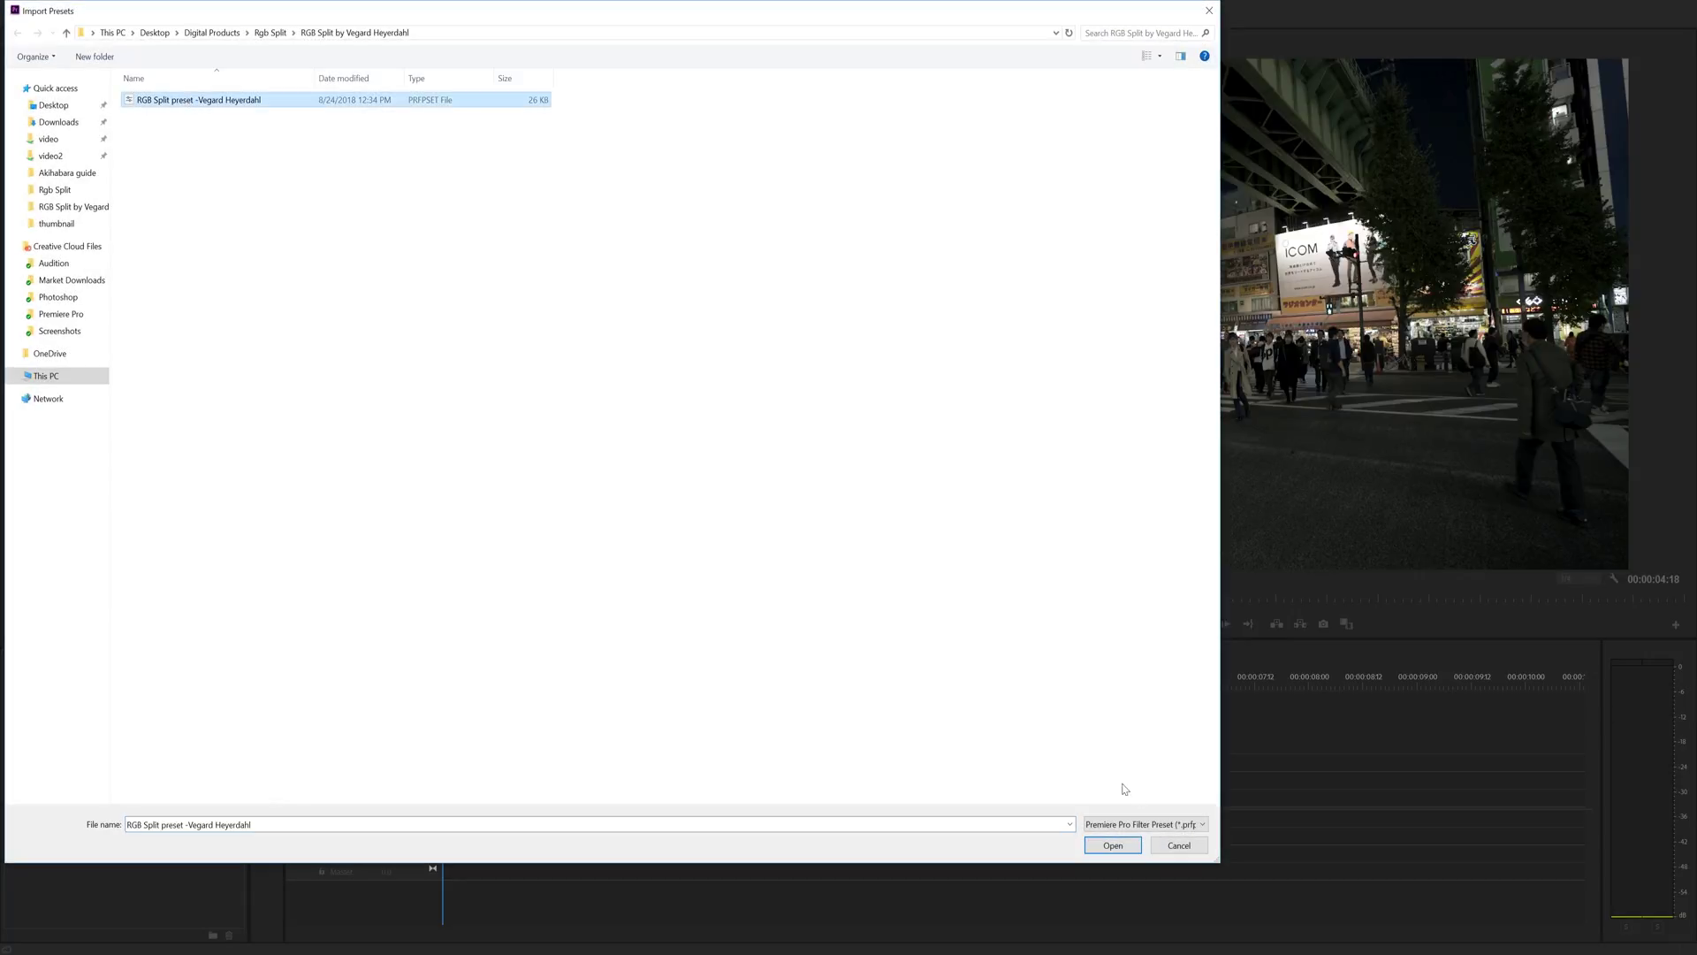
click(1113, 845)
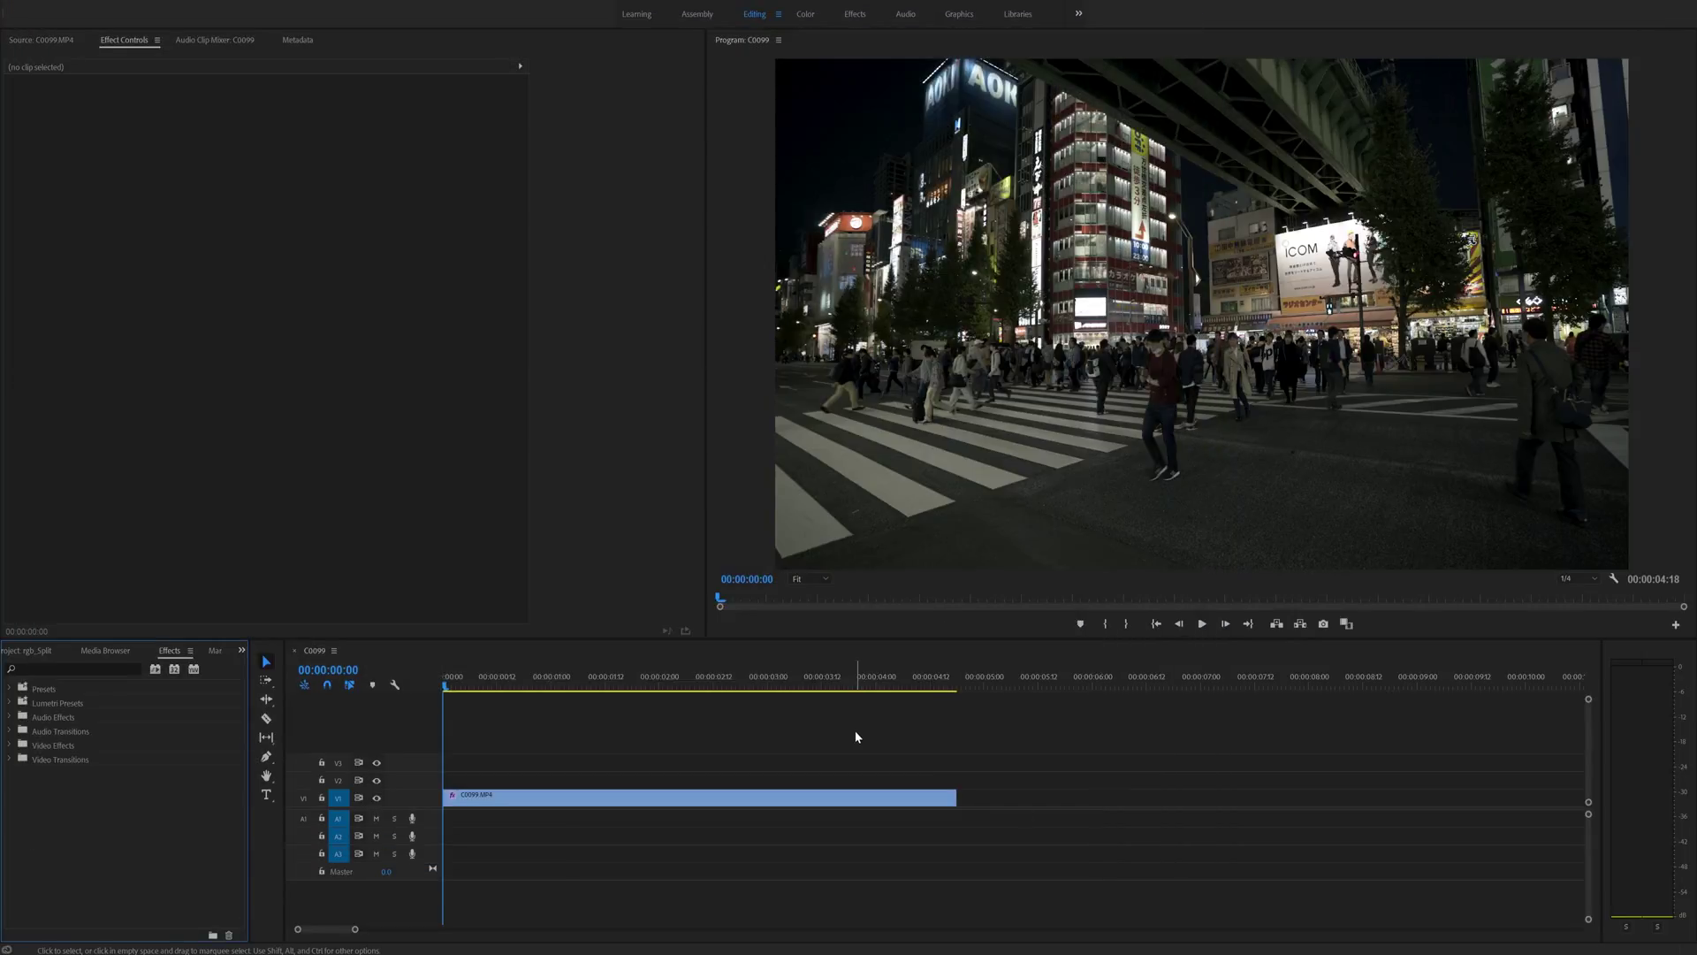
Expand Presets, the creator's folder and RGB Split to list Bottom Blue, Middle Green and Top Red.
click(10, 688)
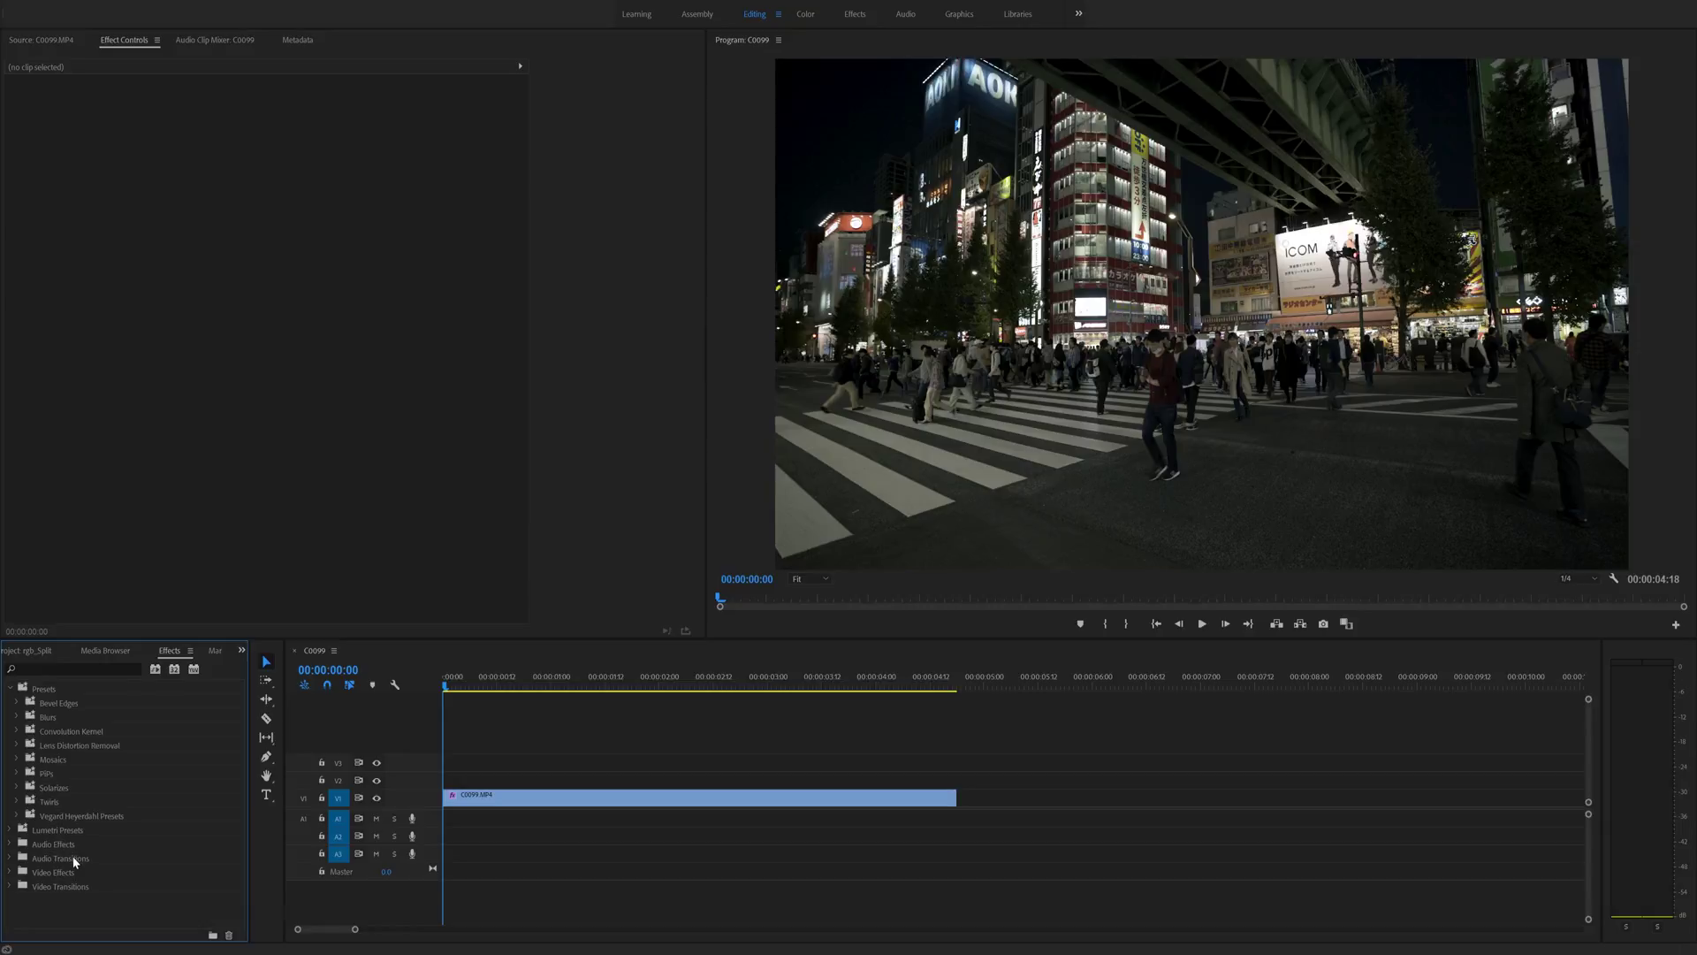
click(16, 815)
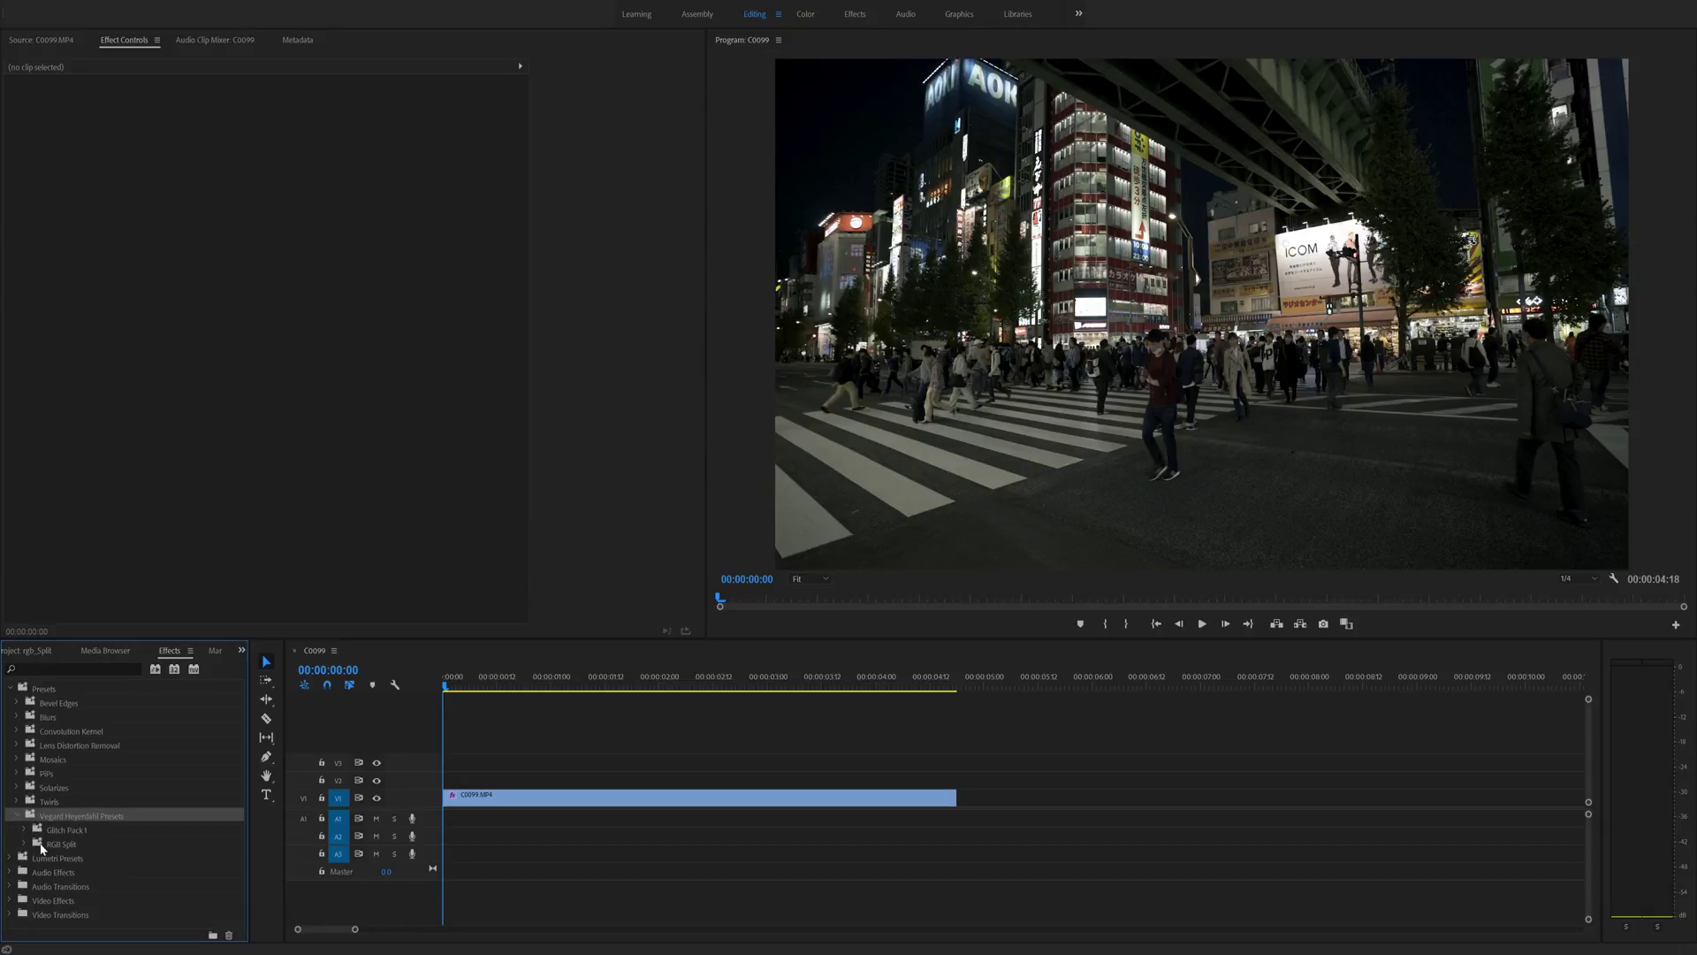
click(42, 846)
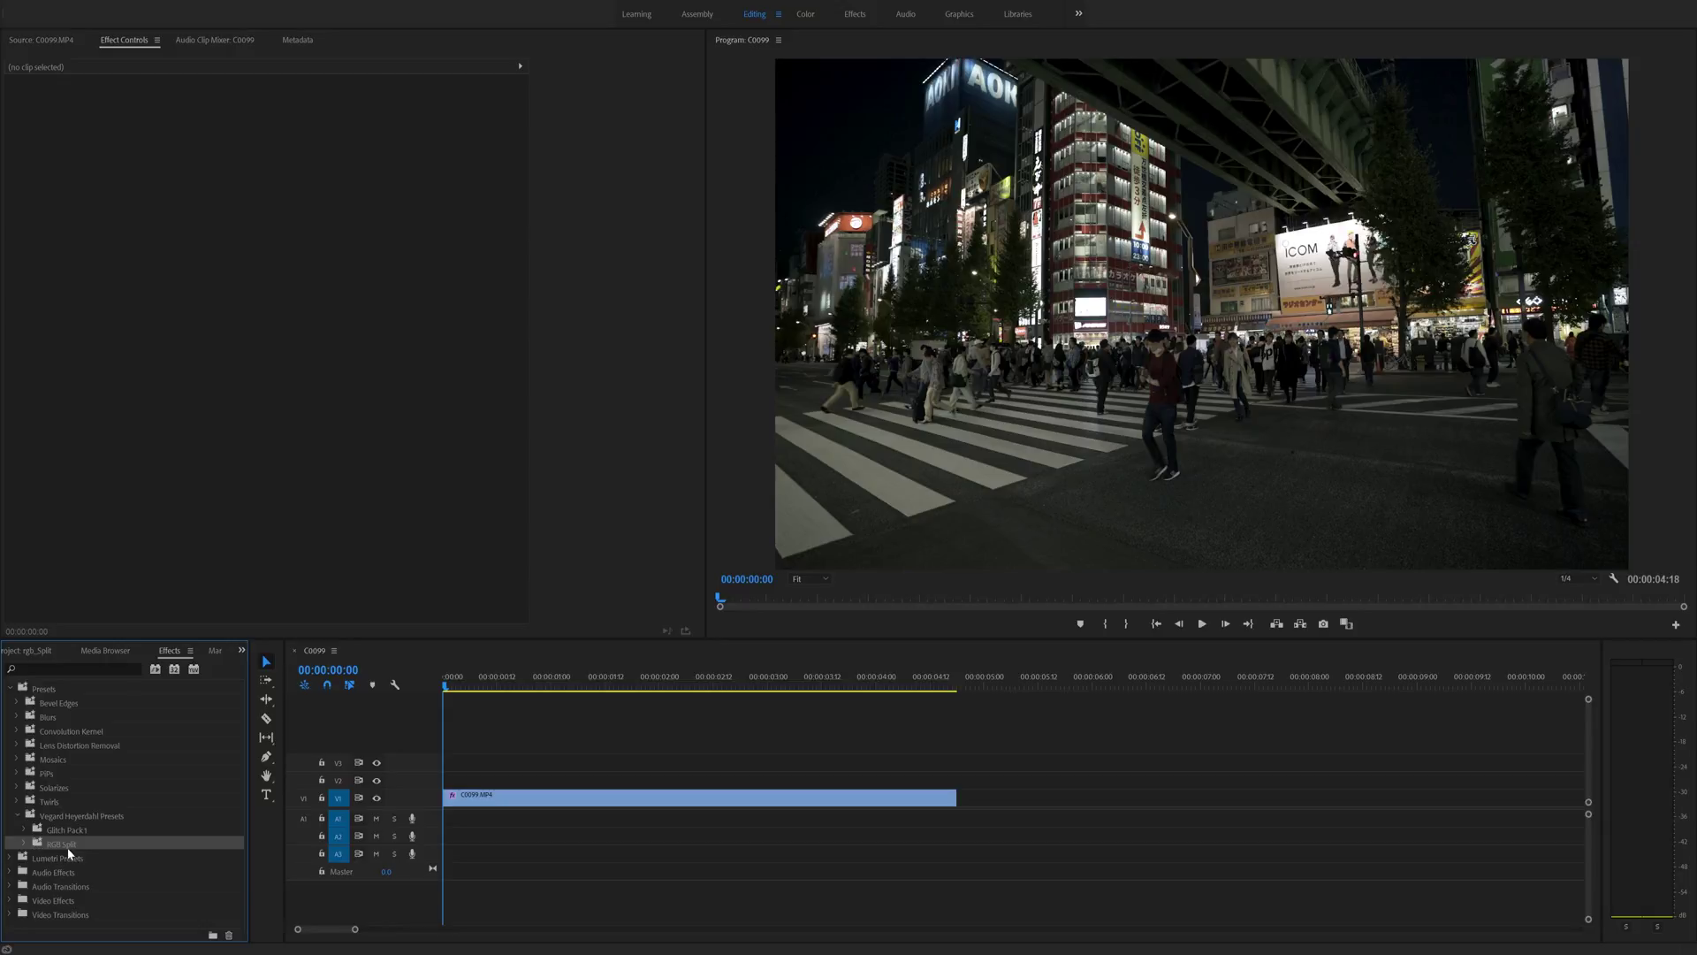
click(50, 833)
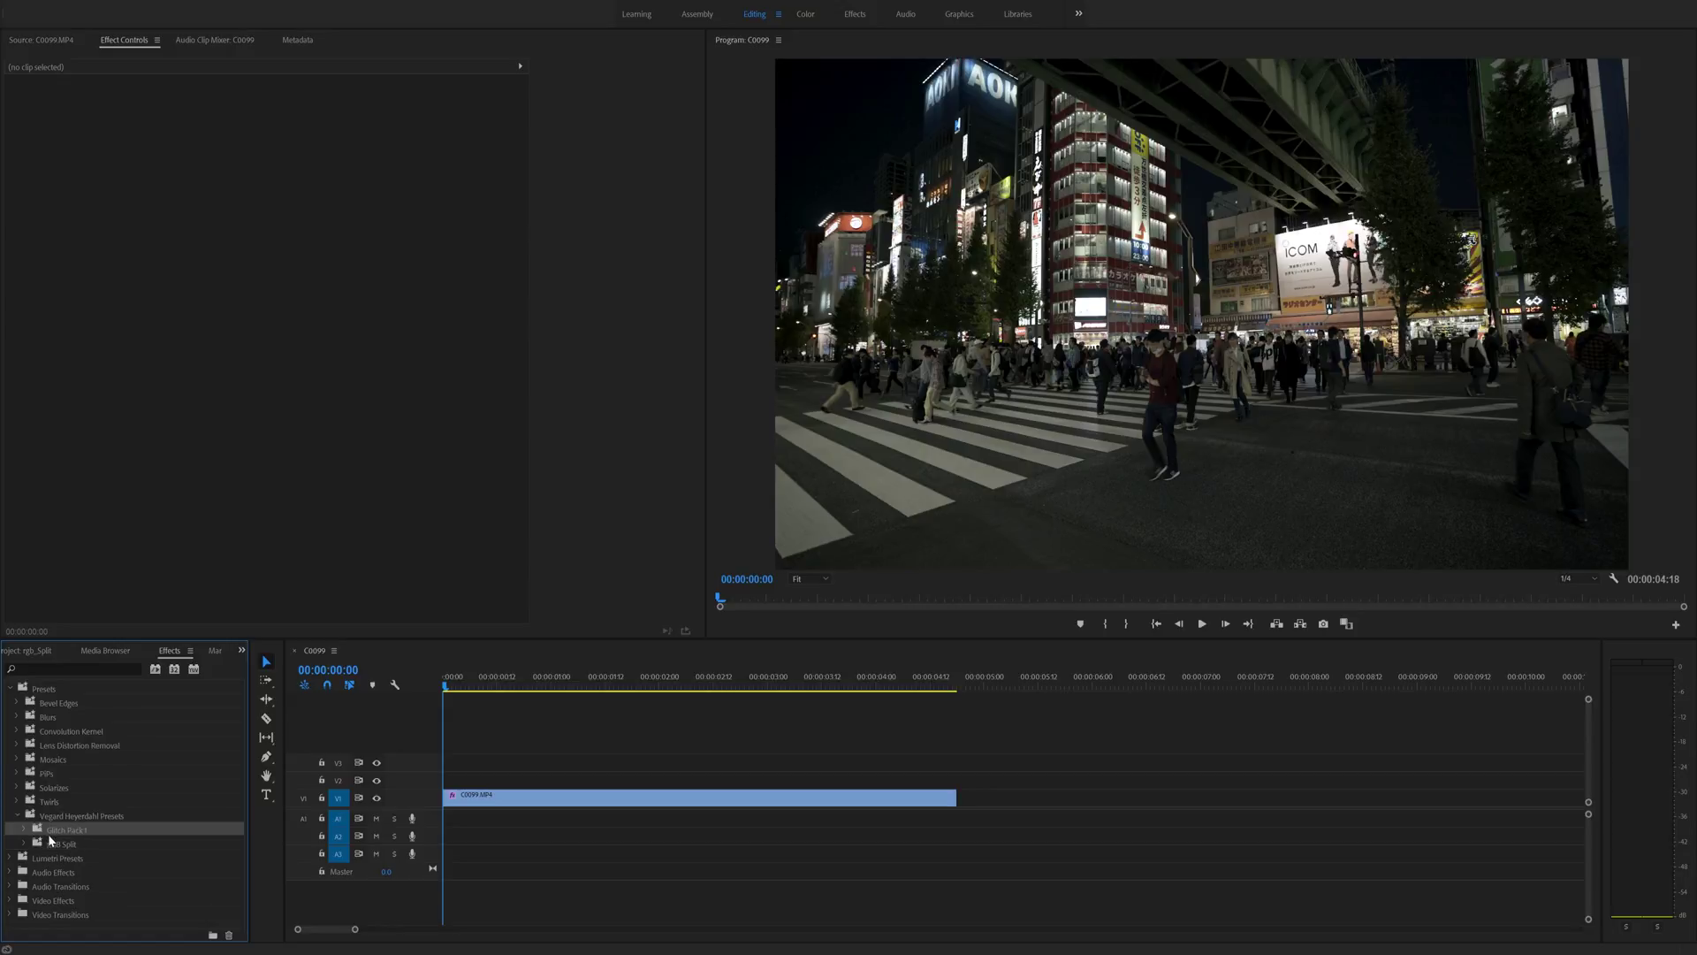
click(24, 846)
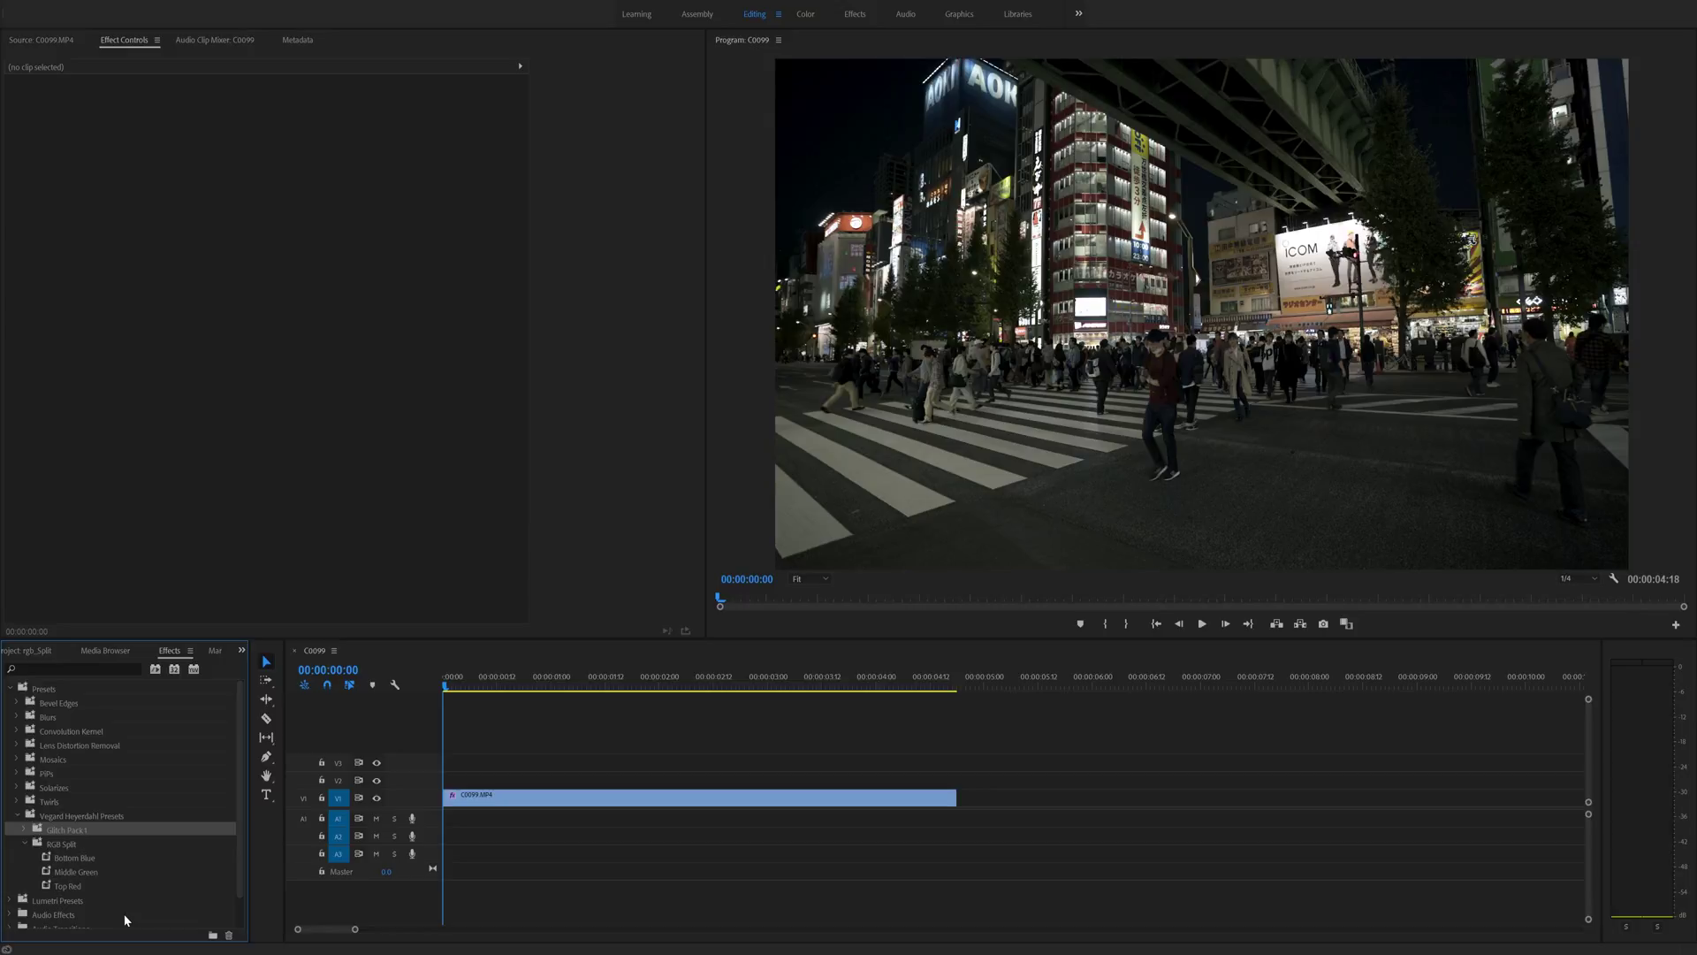
Alt-drag the C0099 clip from V1 to make stacked copies on the tracks above.
drag(462, 686, 426, 691)
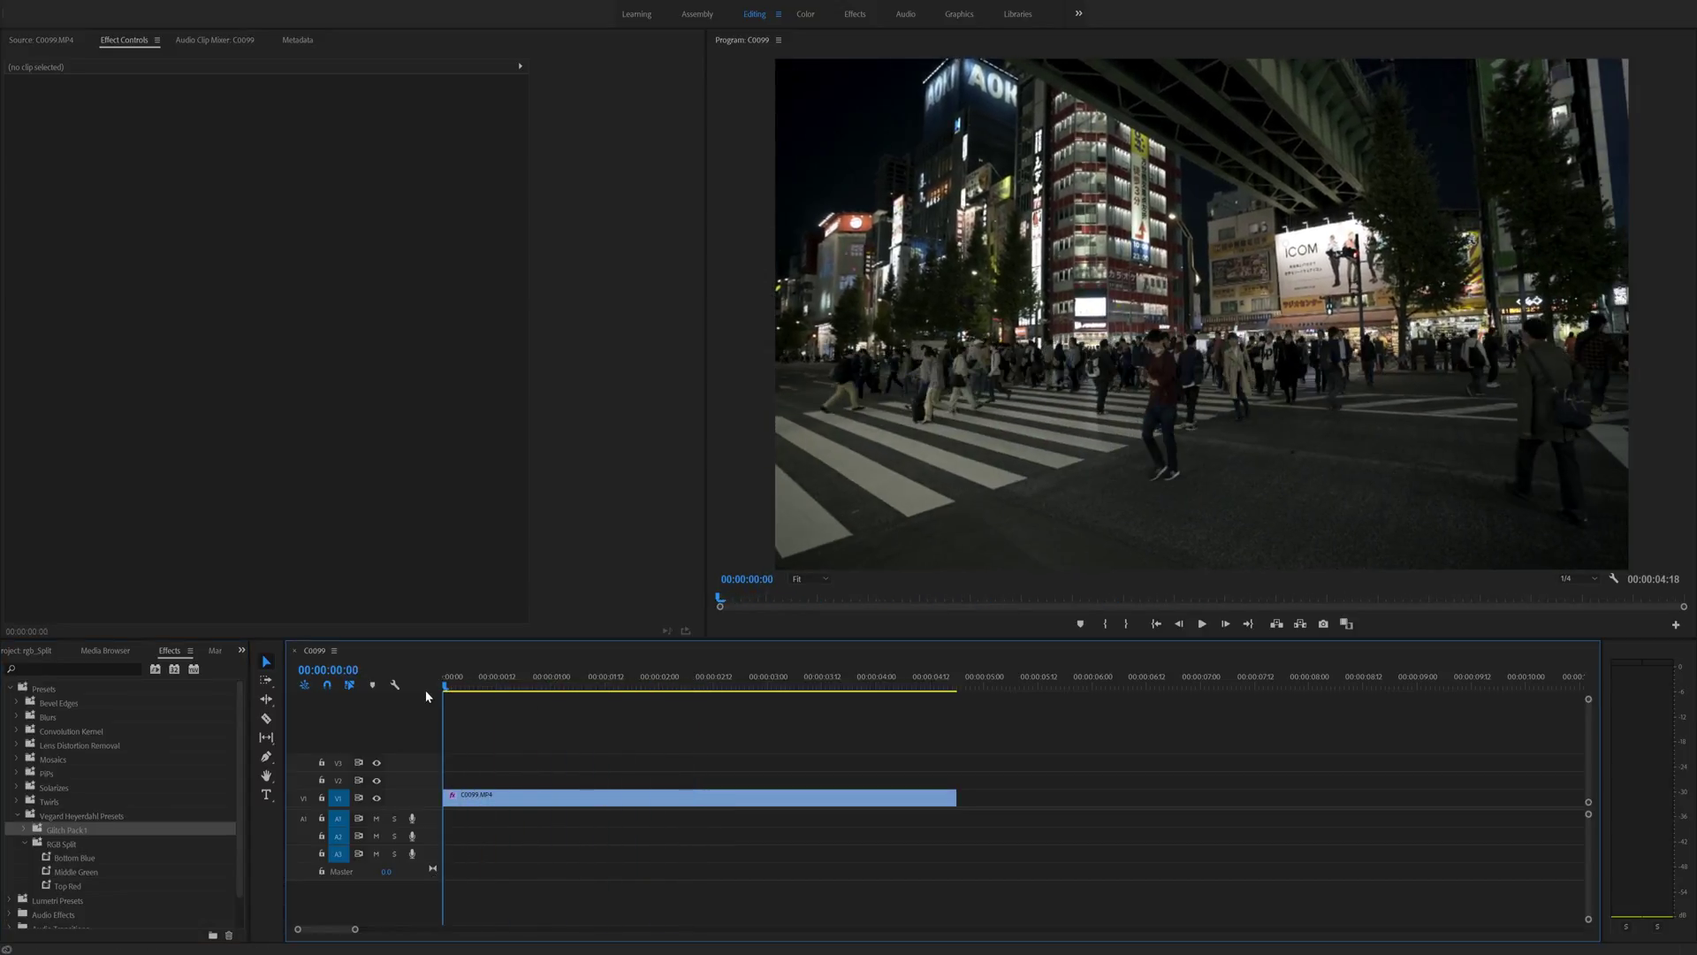
click(483, 806)
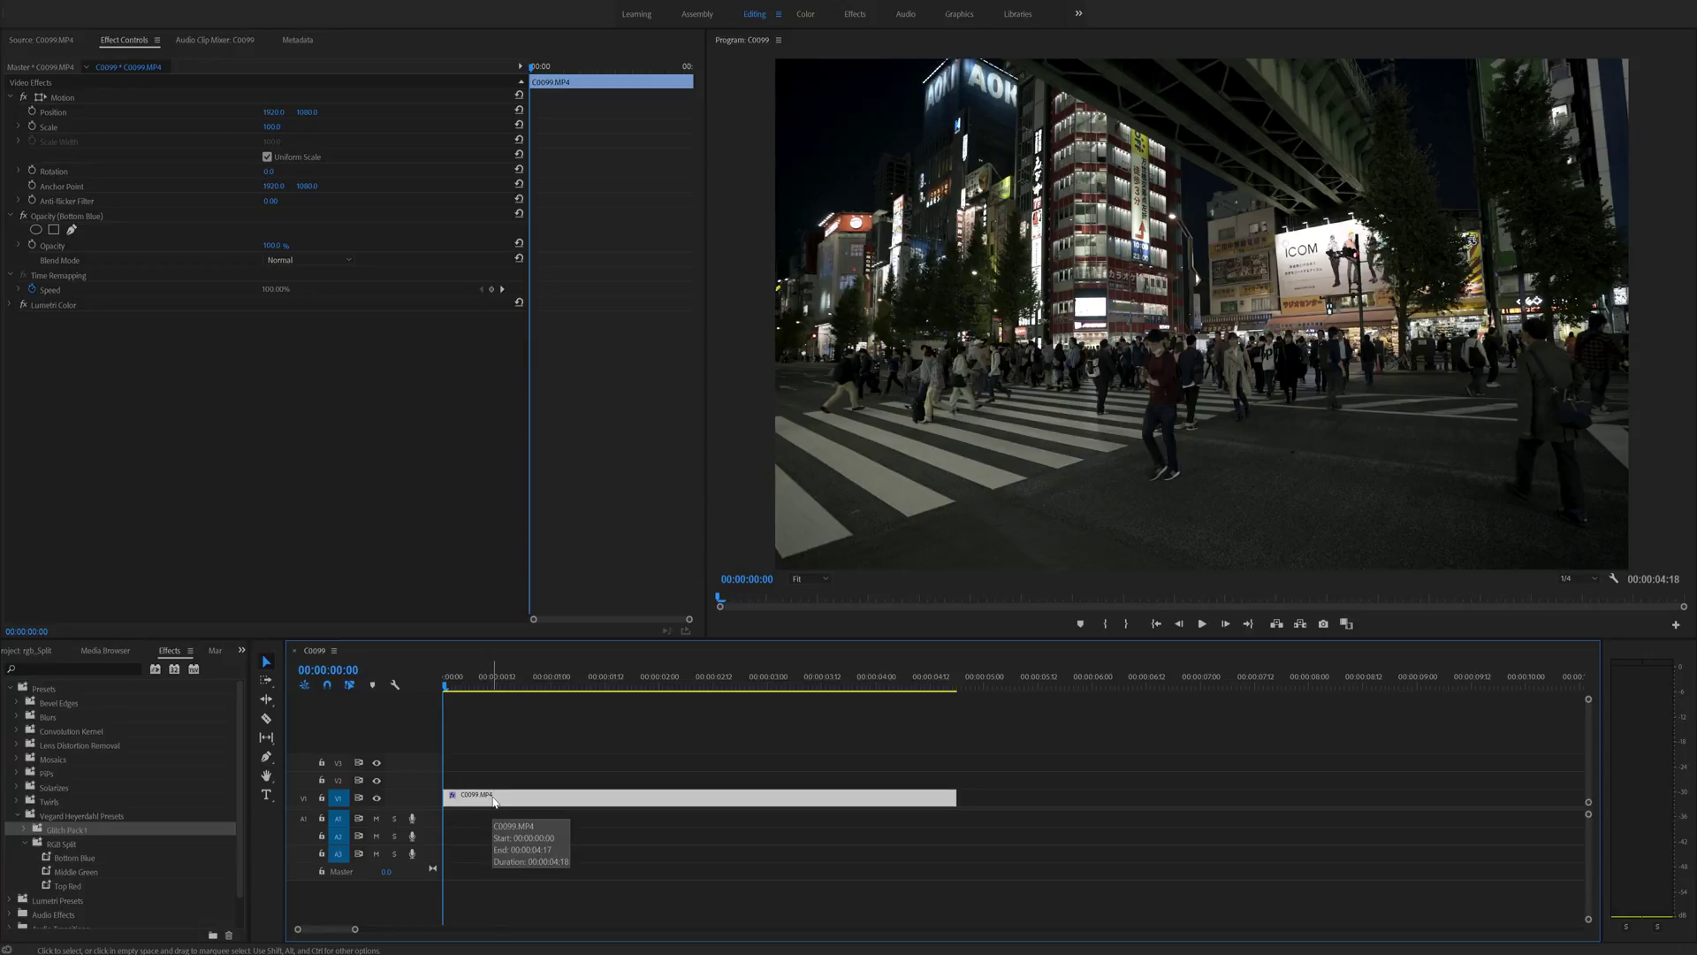
drag(495, 801, 503, 769)
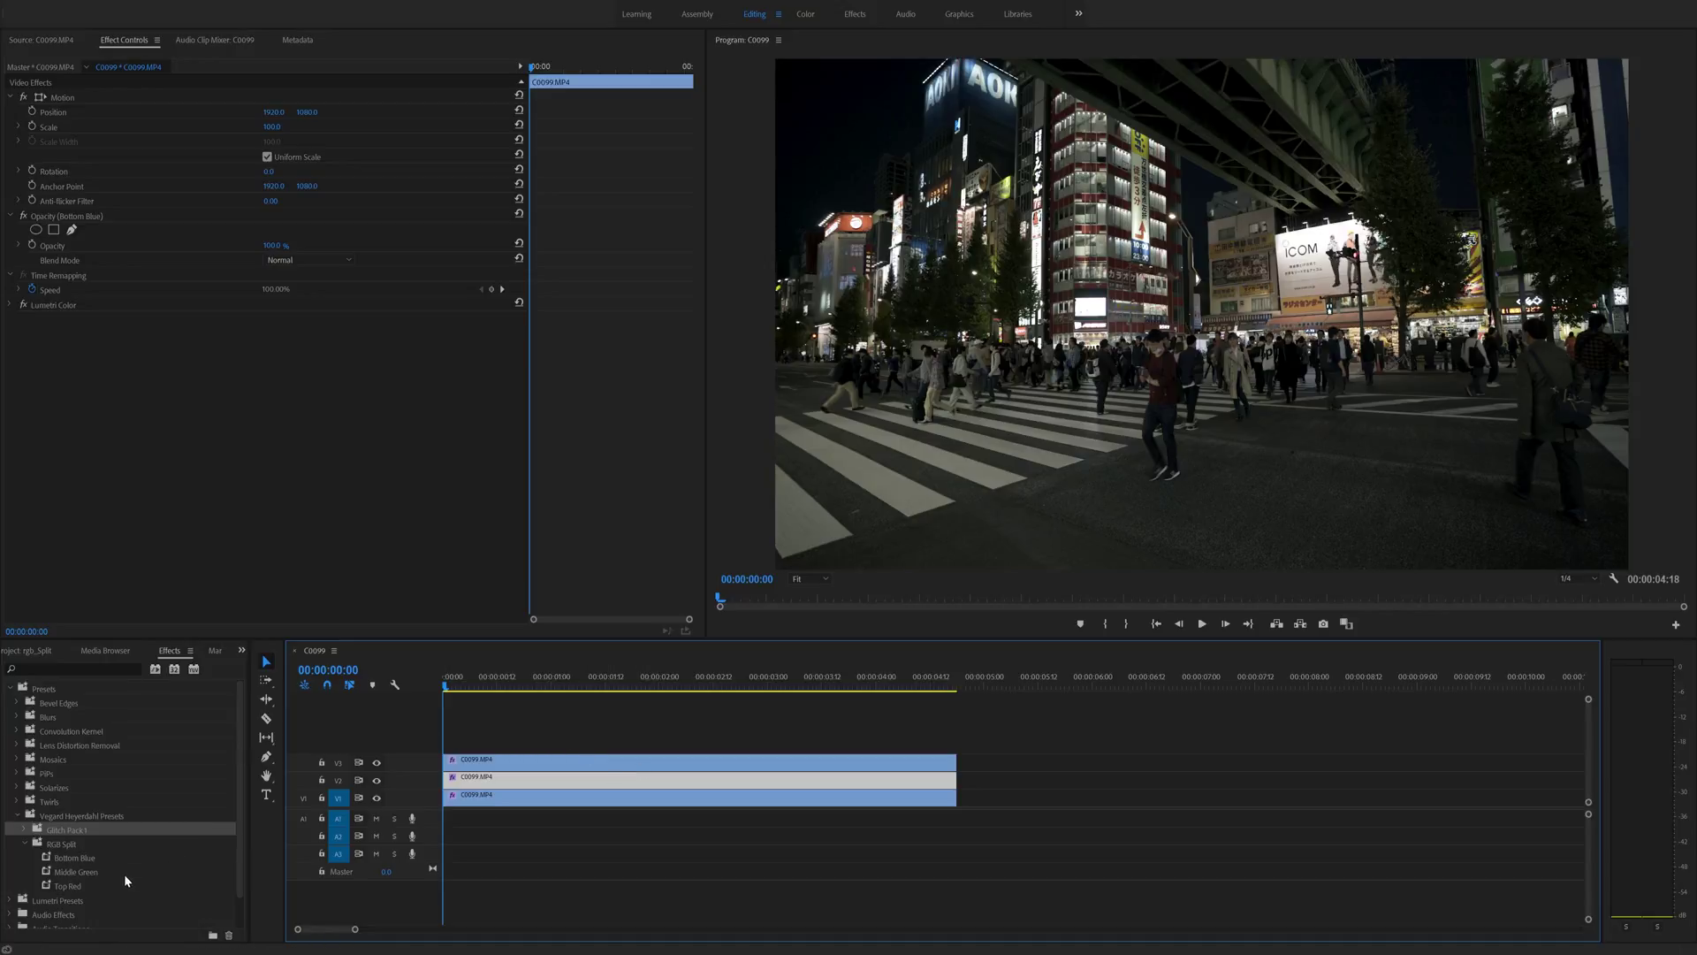
Apply Top Red to the V3 clip, Middle Green to V2 and Bottom Blue to V1.
click(68, 885)
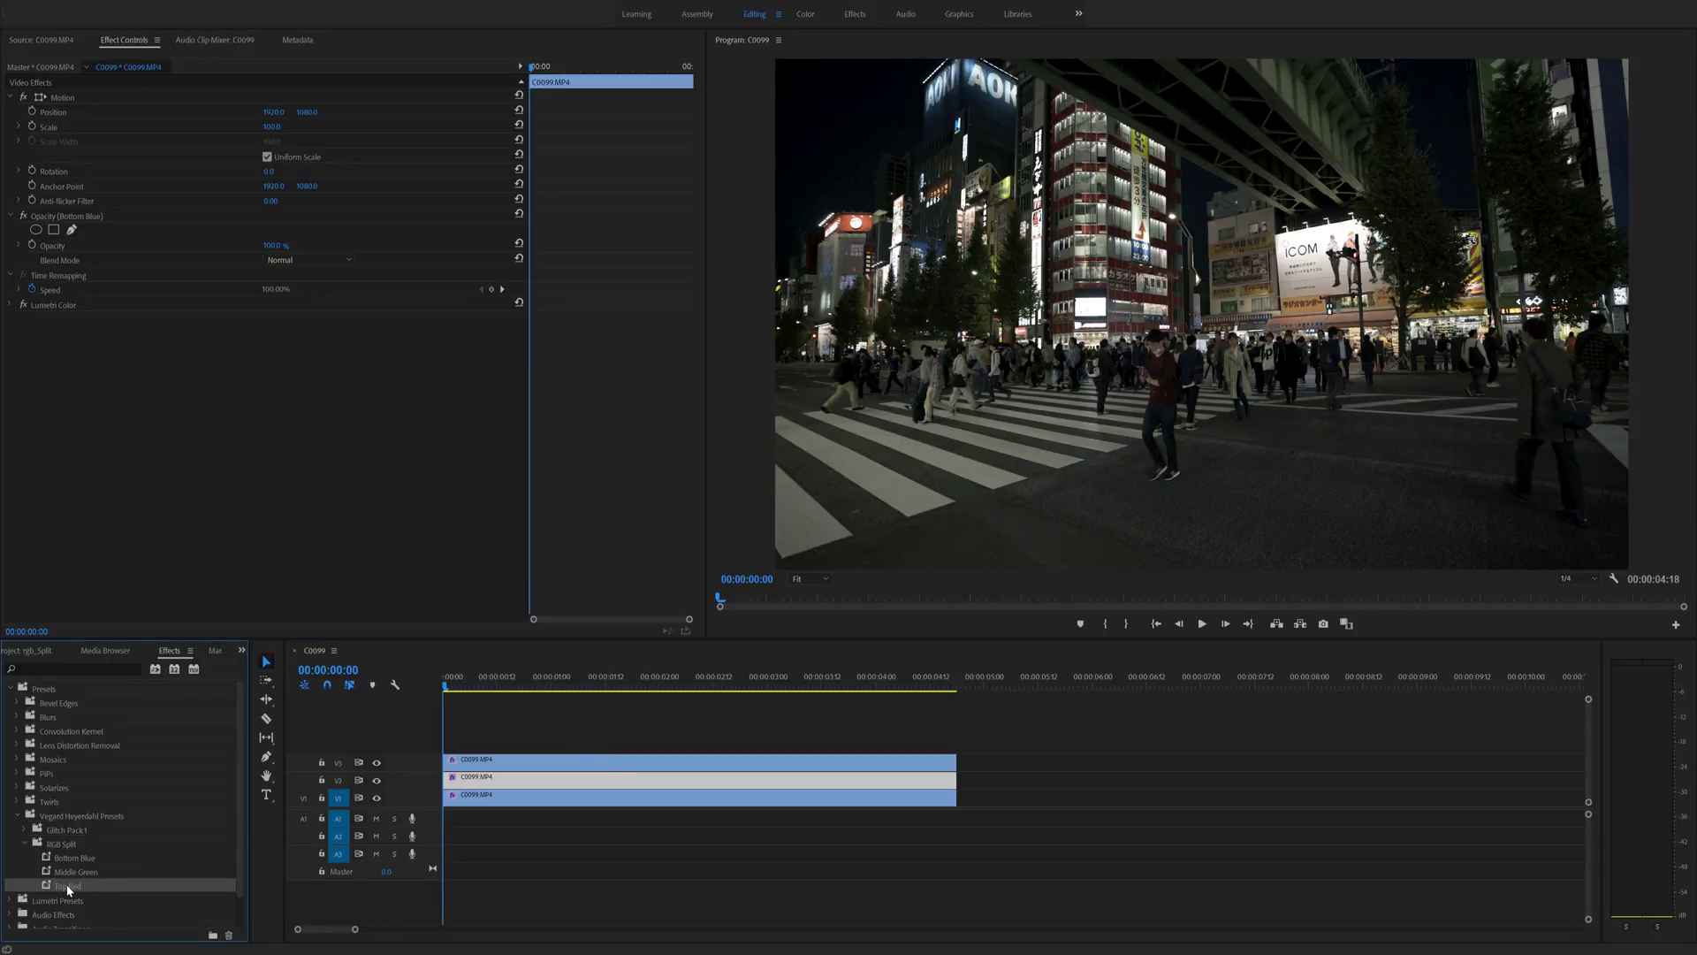
drag(66, 884, 464, 762)
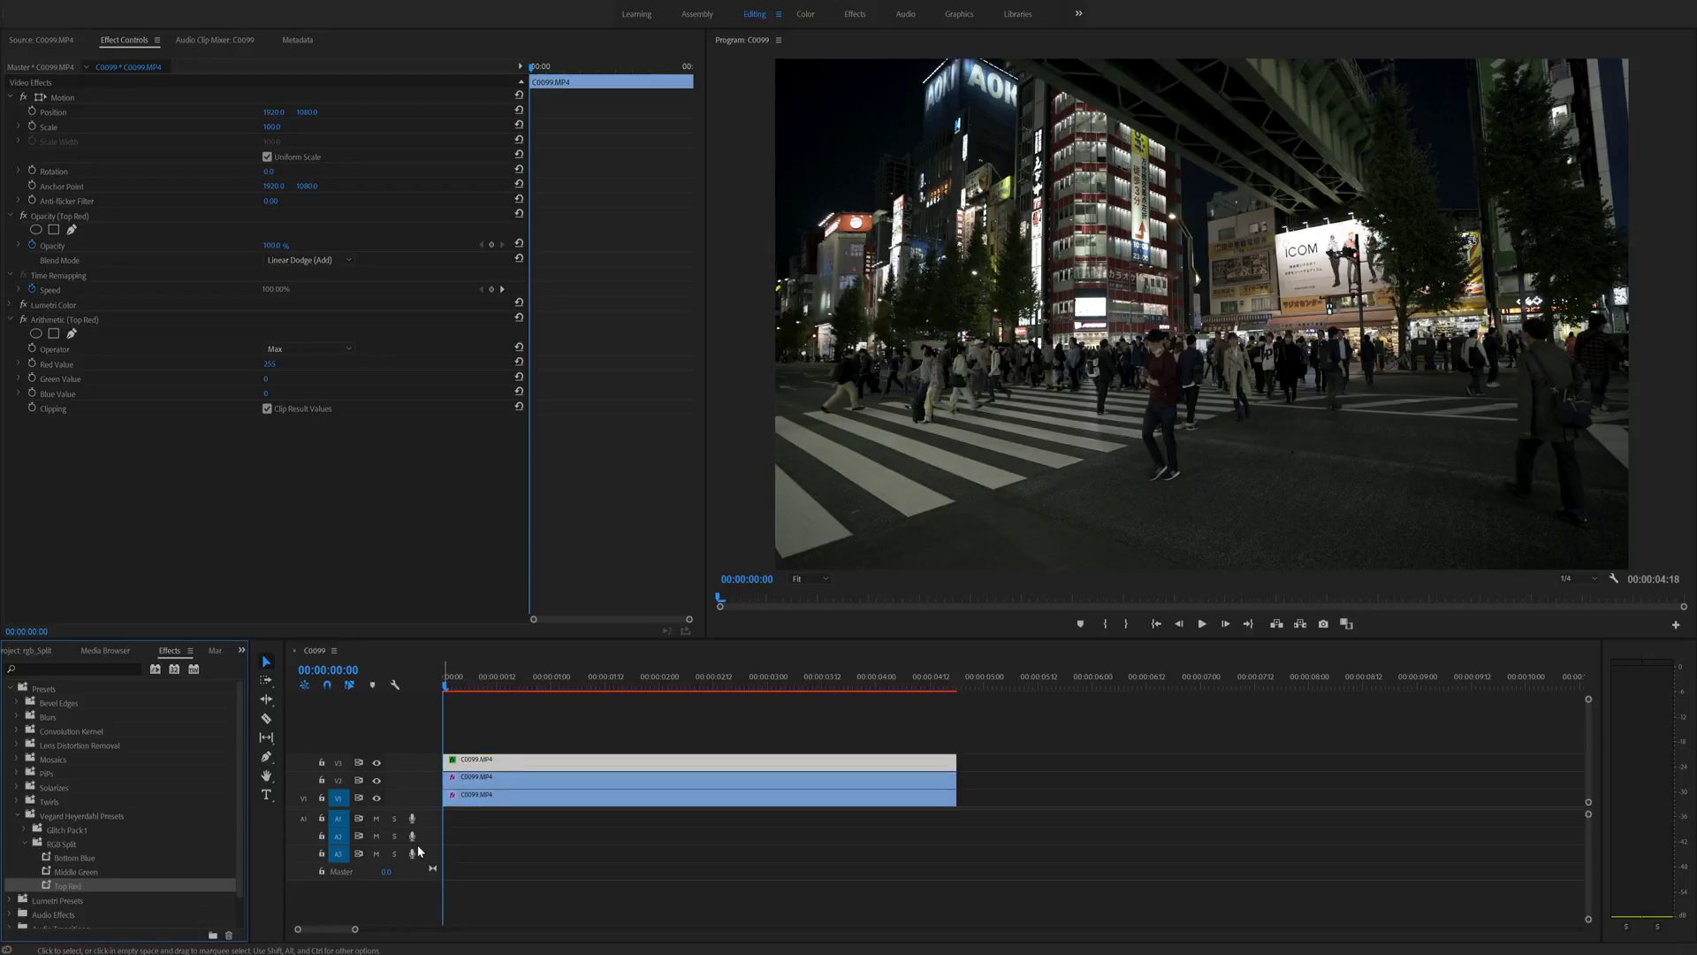
drag(76, 872, 473, 778)
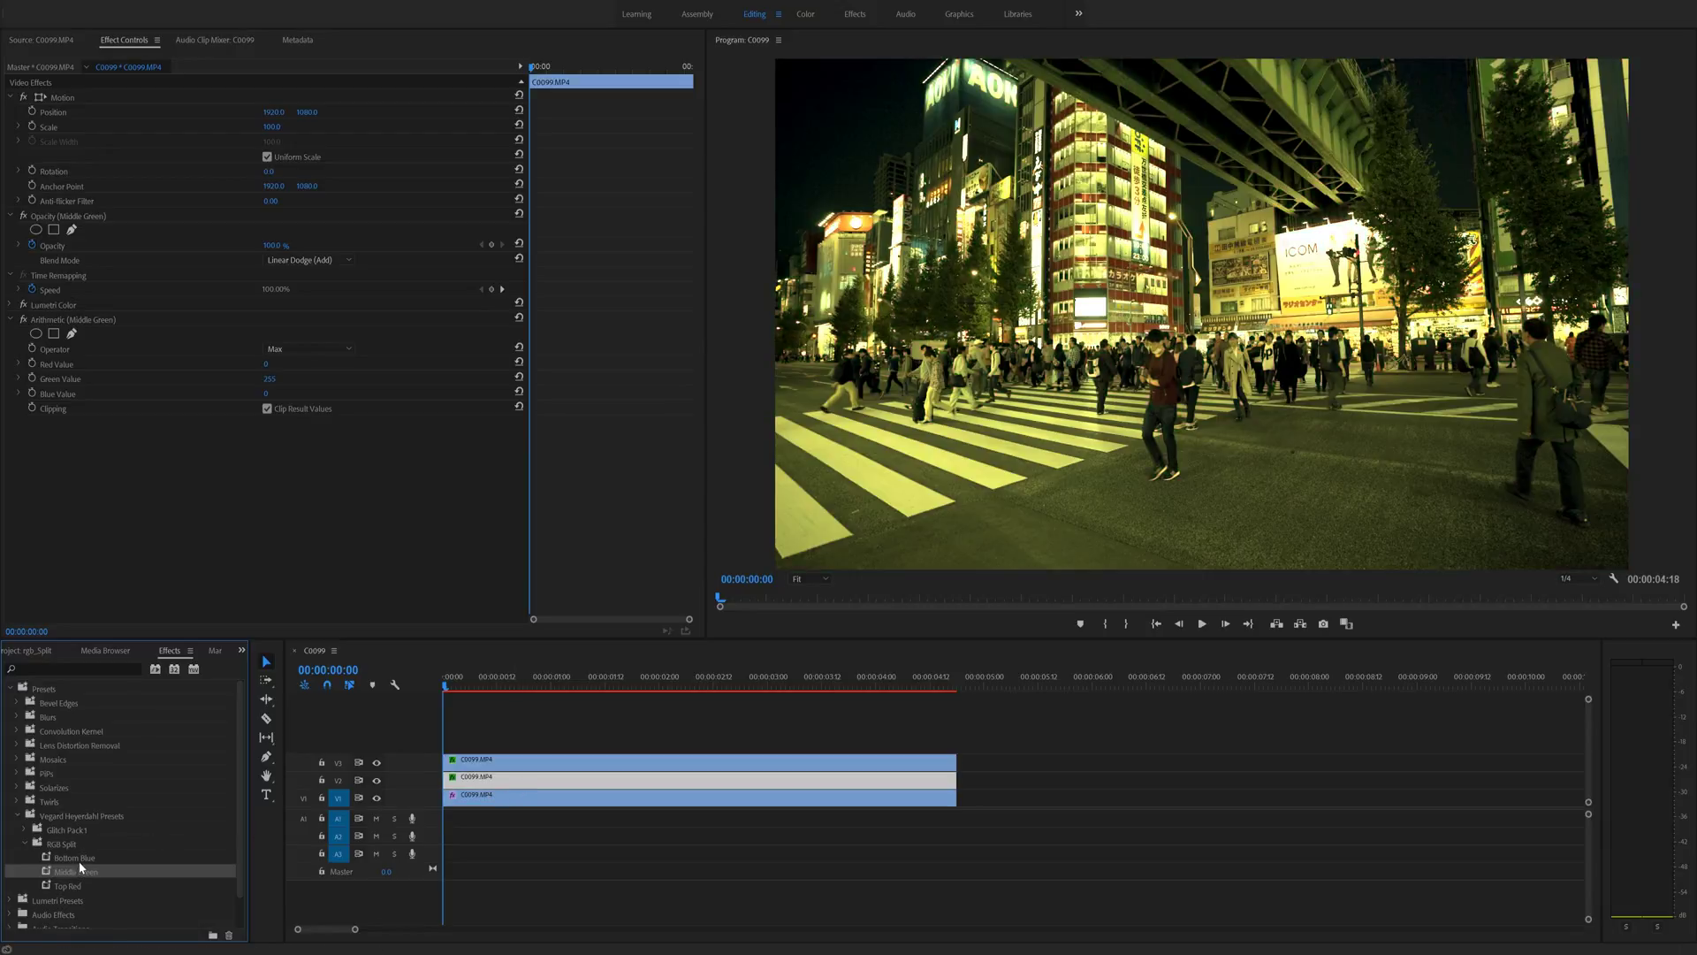
drag(75, 857, 493, 807)
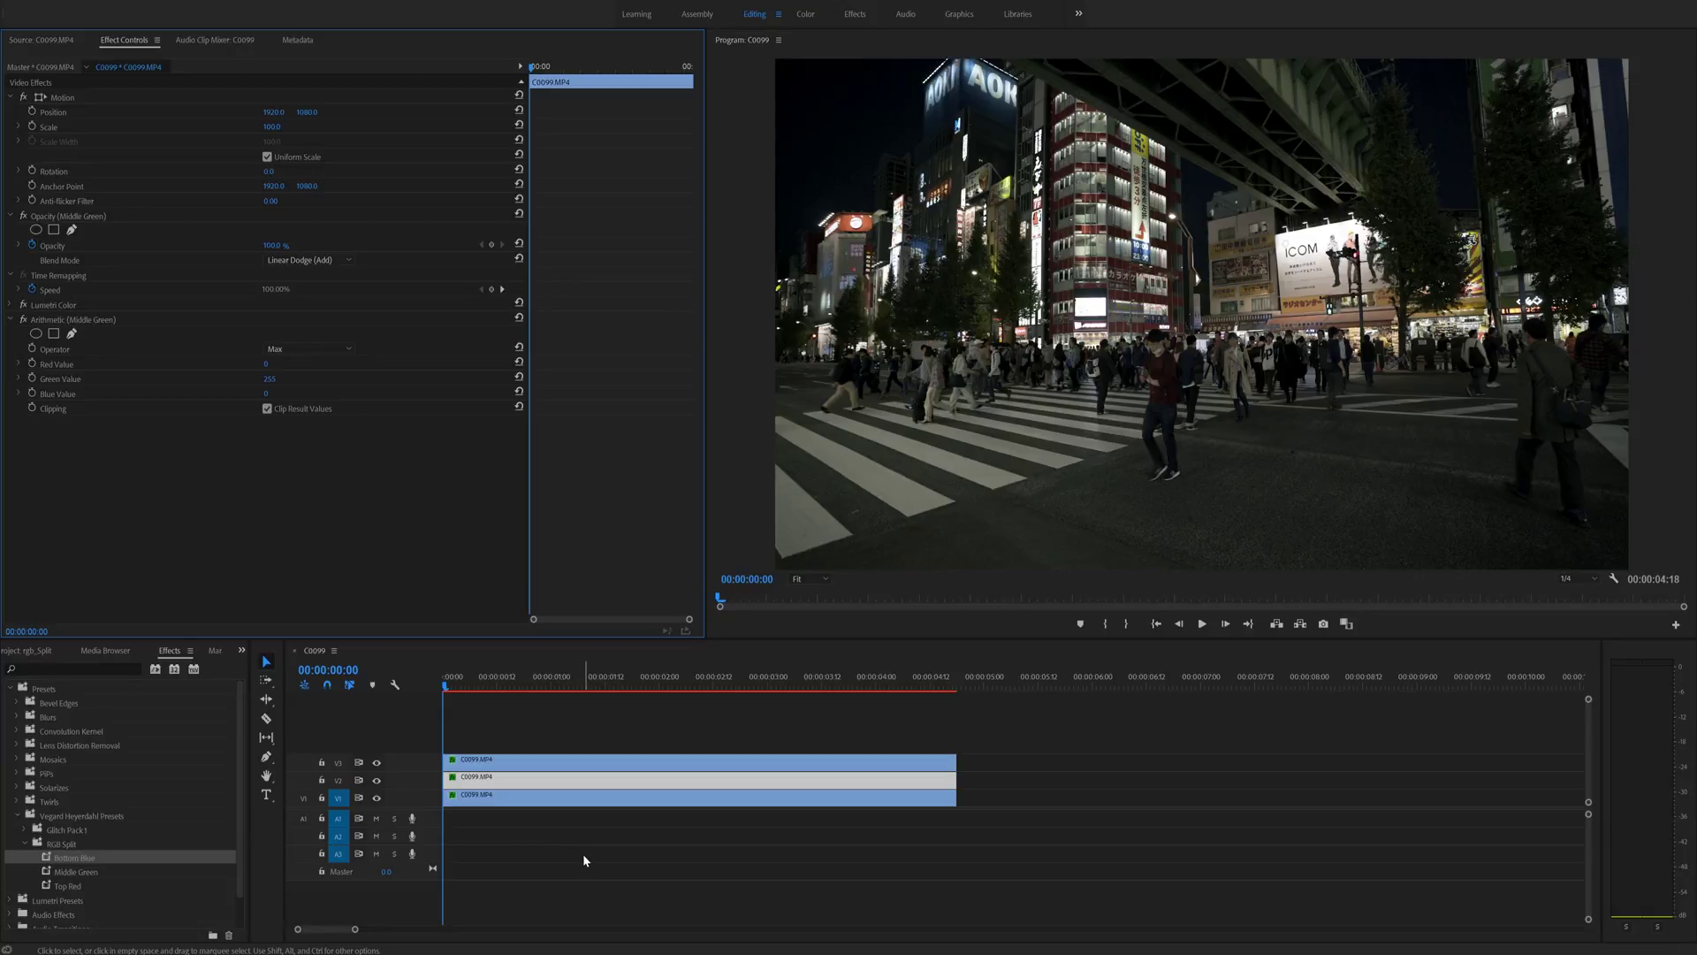
Try the top clip's Position Y at 1183, reset it to 1080, and set the middle clip's Position Y to 1090.
click(565, 762)
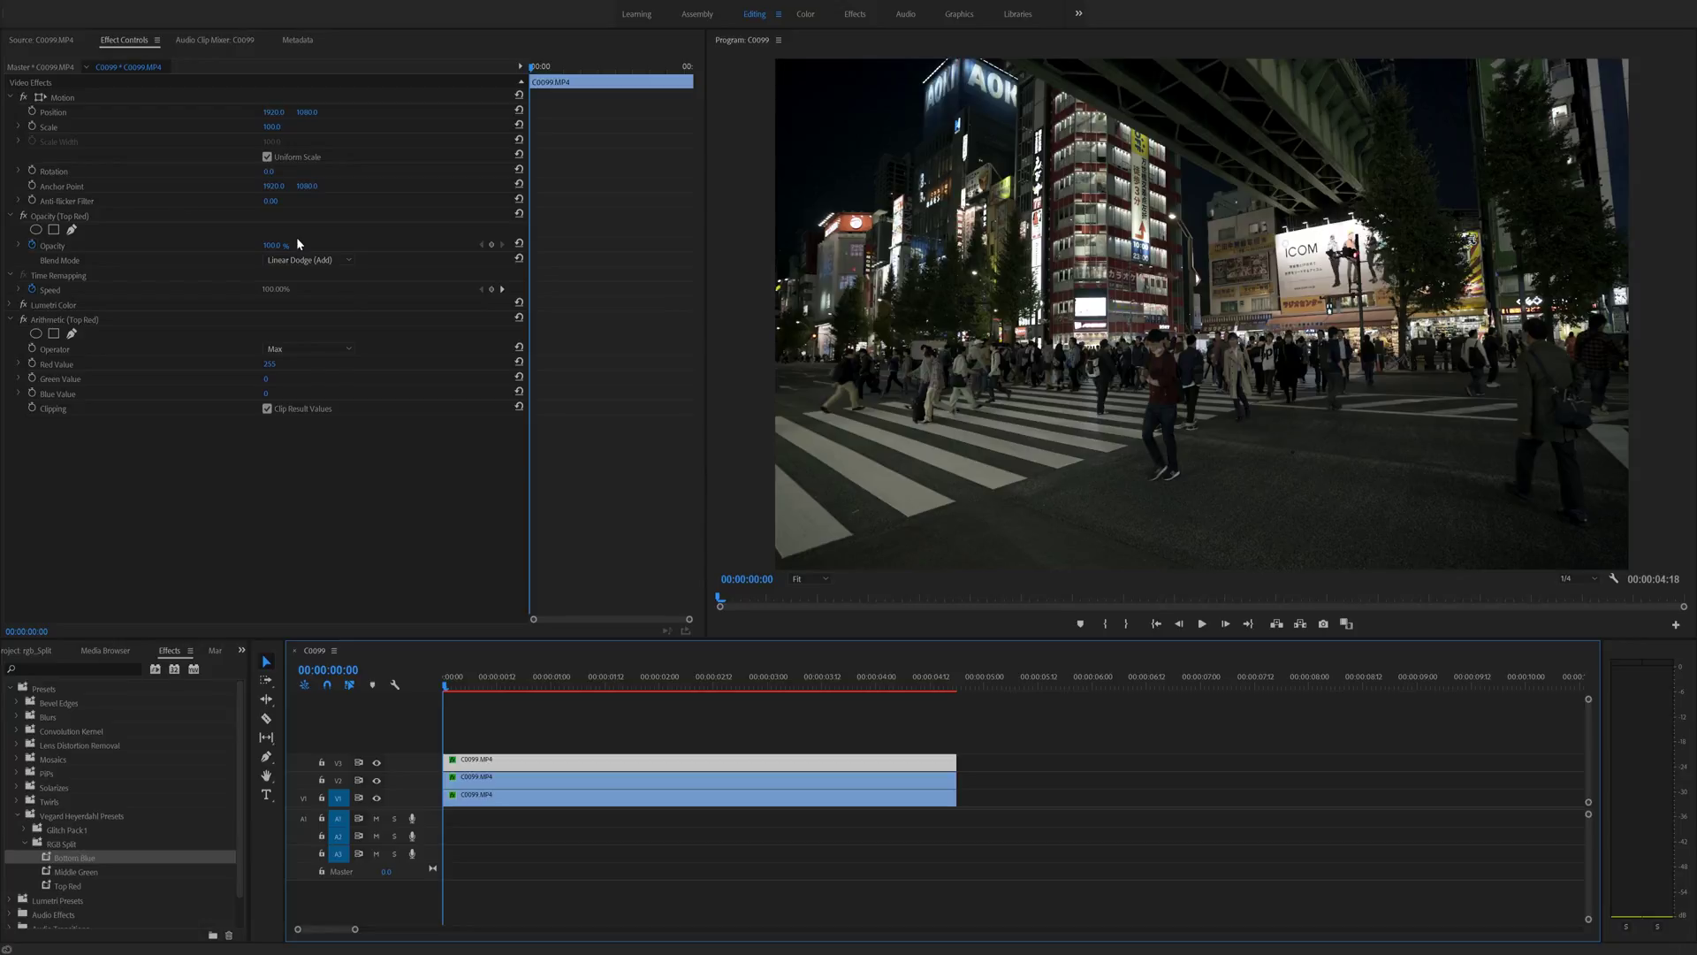
click(308, 113)
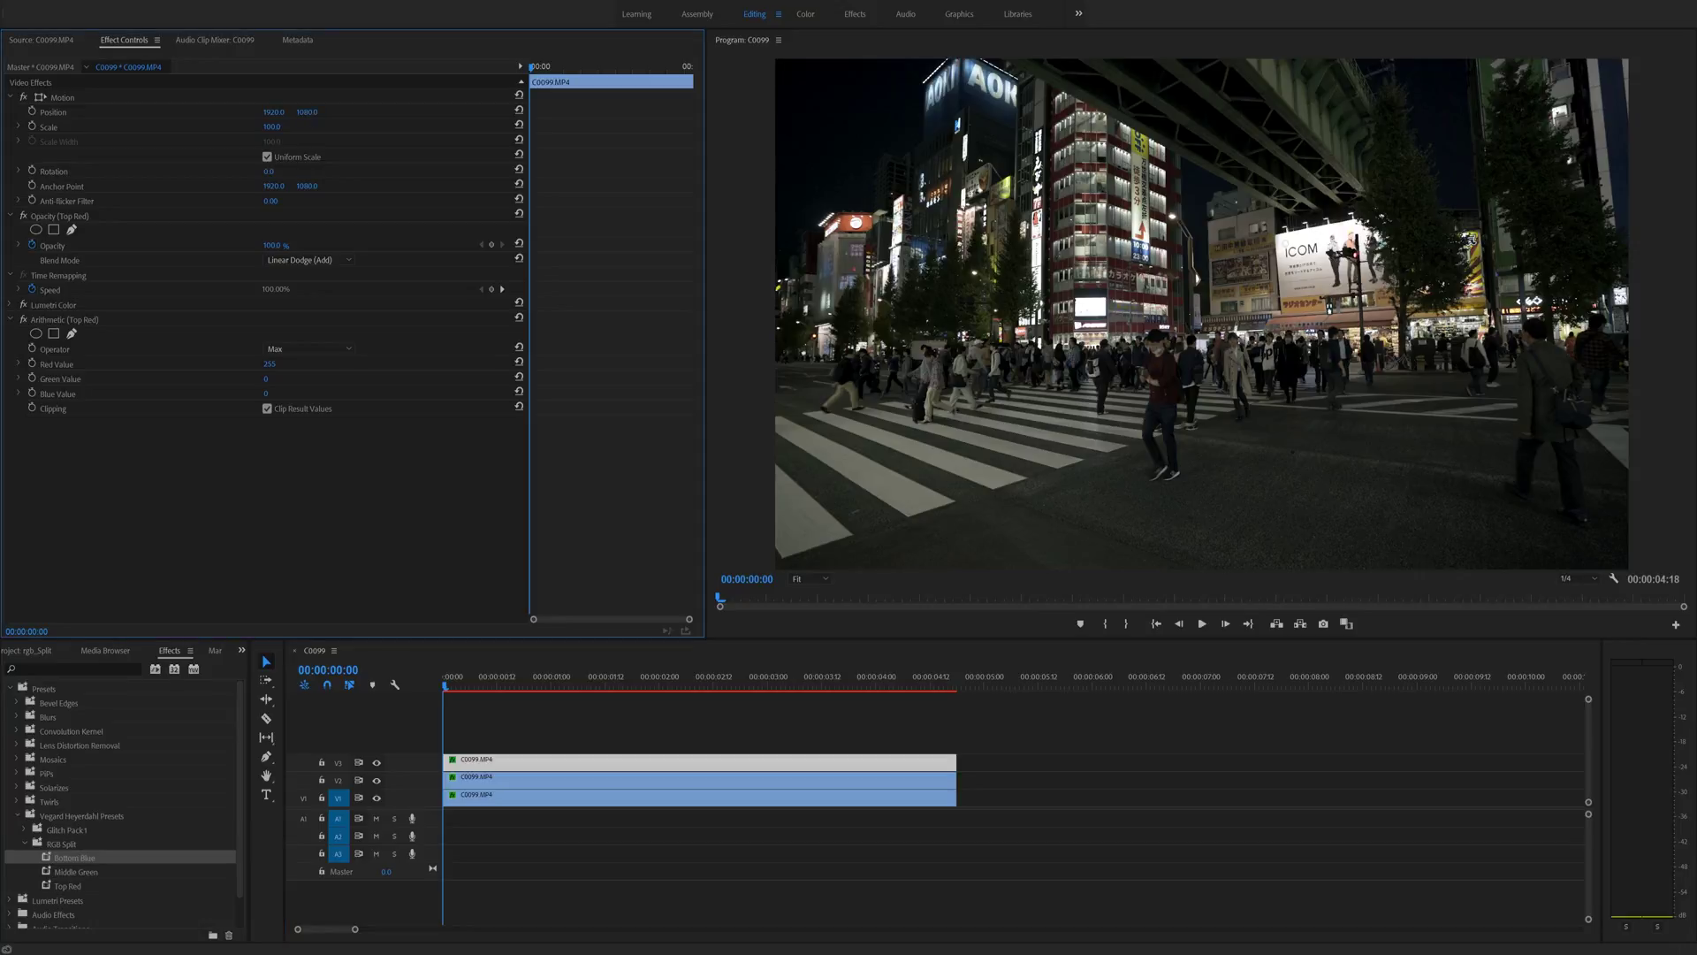
mouse_move(307, 112)
mouse_down()
mouse_move(399, 112)
mouse_move(316, 112)
mouse_up()
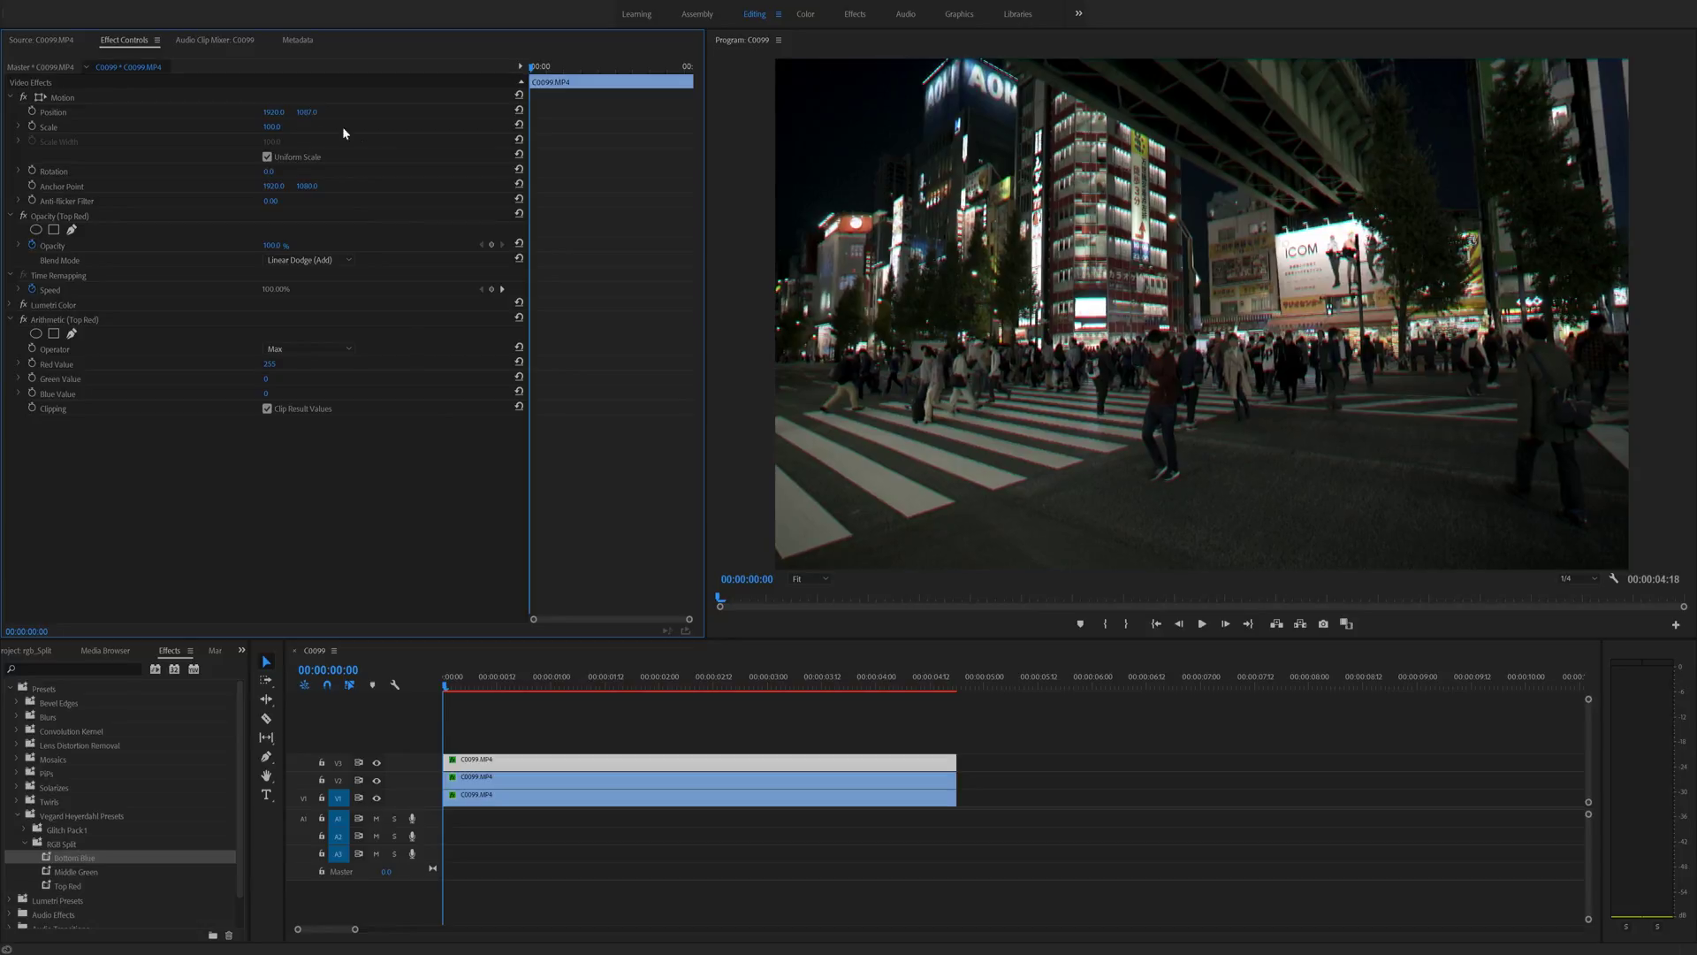
drag(307, 112, 301, 112)
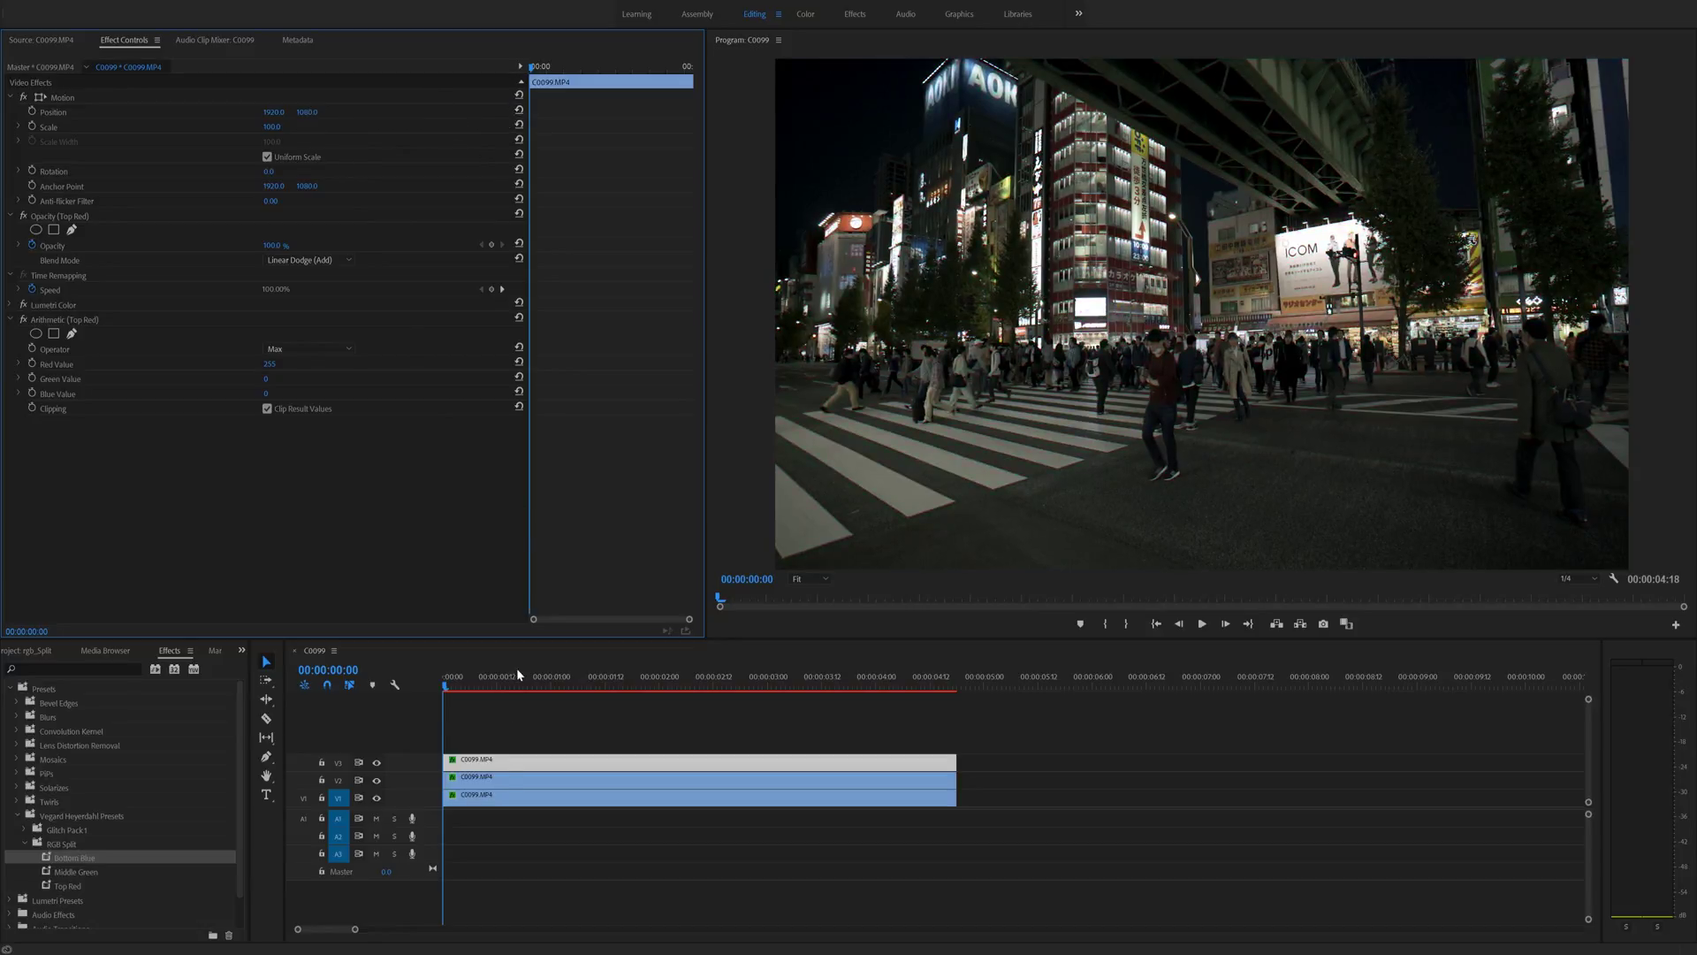
click(509, 784)
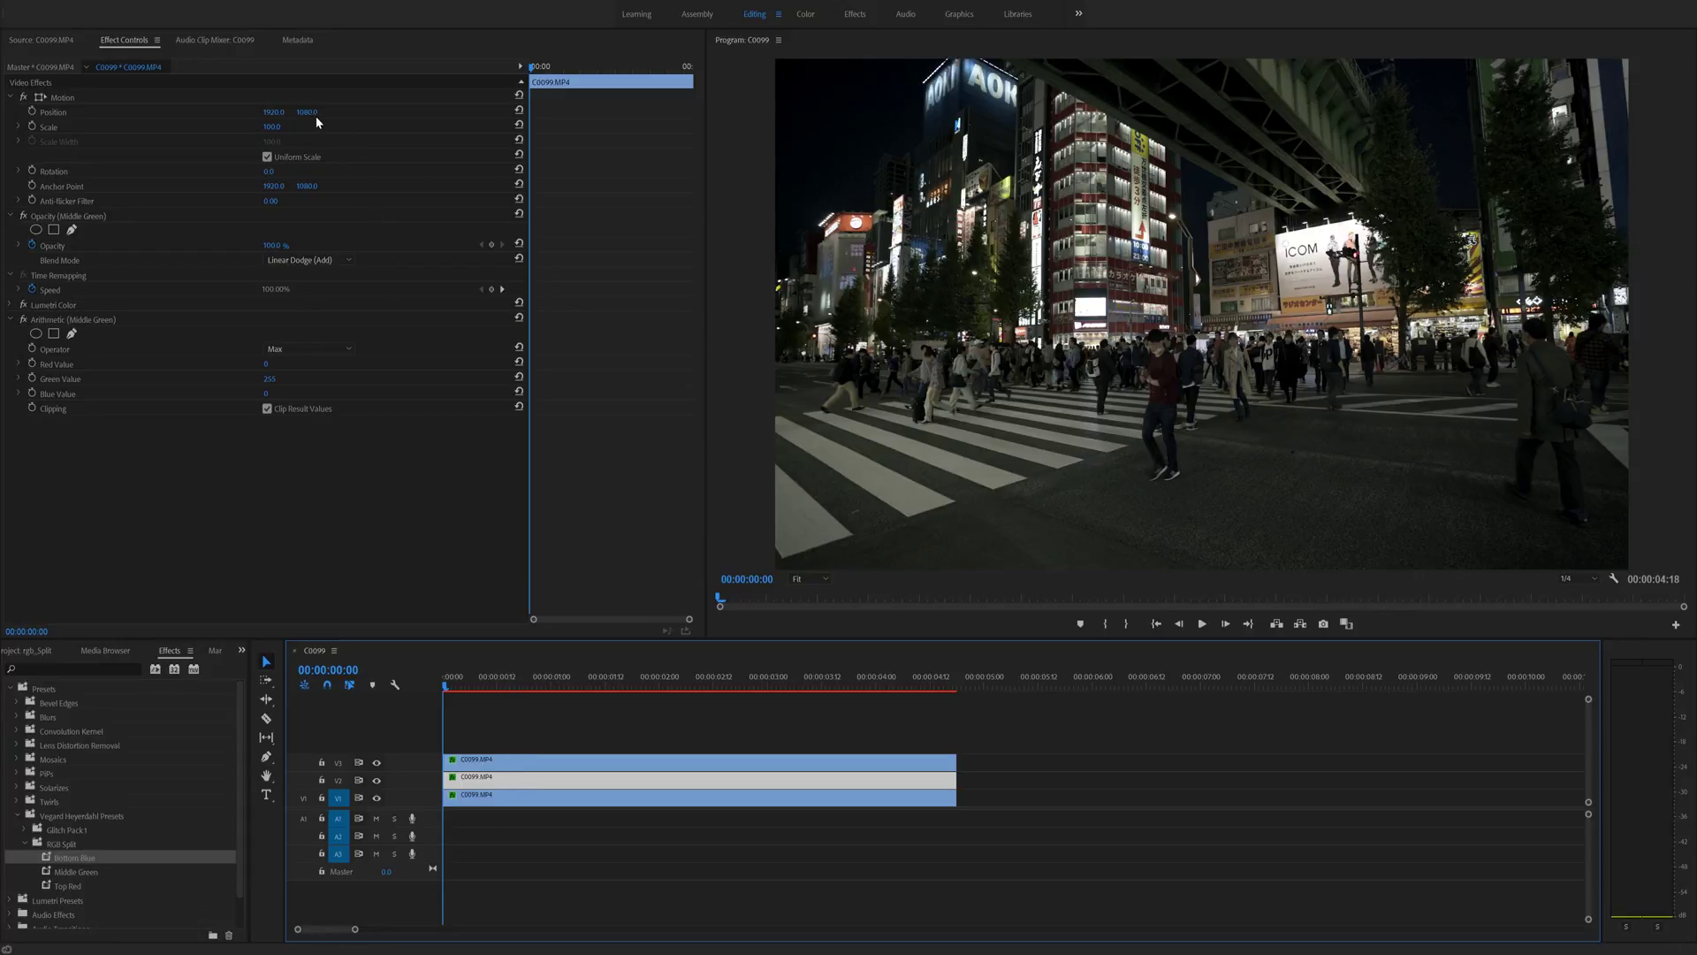
drag(307, 112, 315, 112)
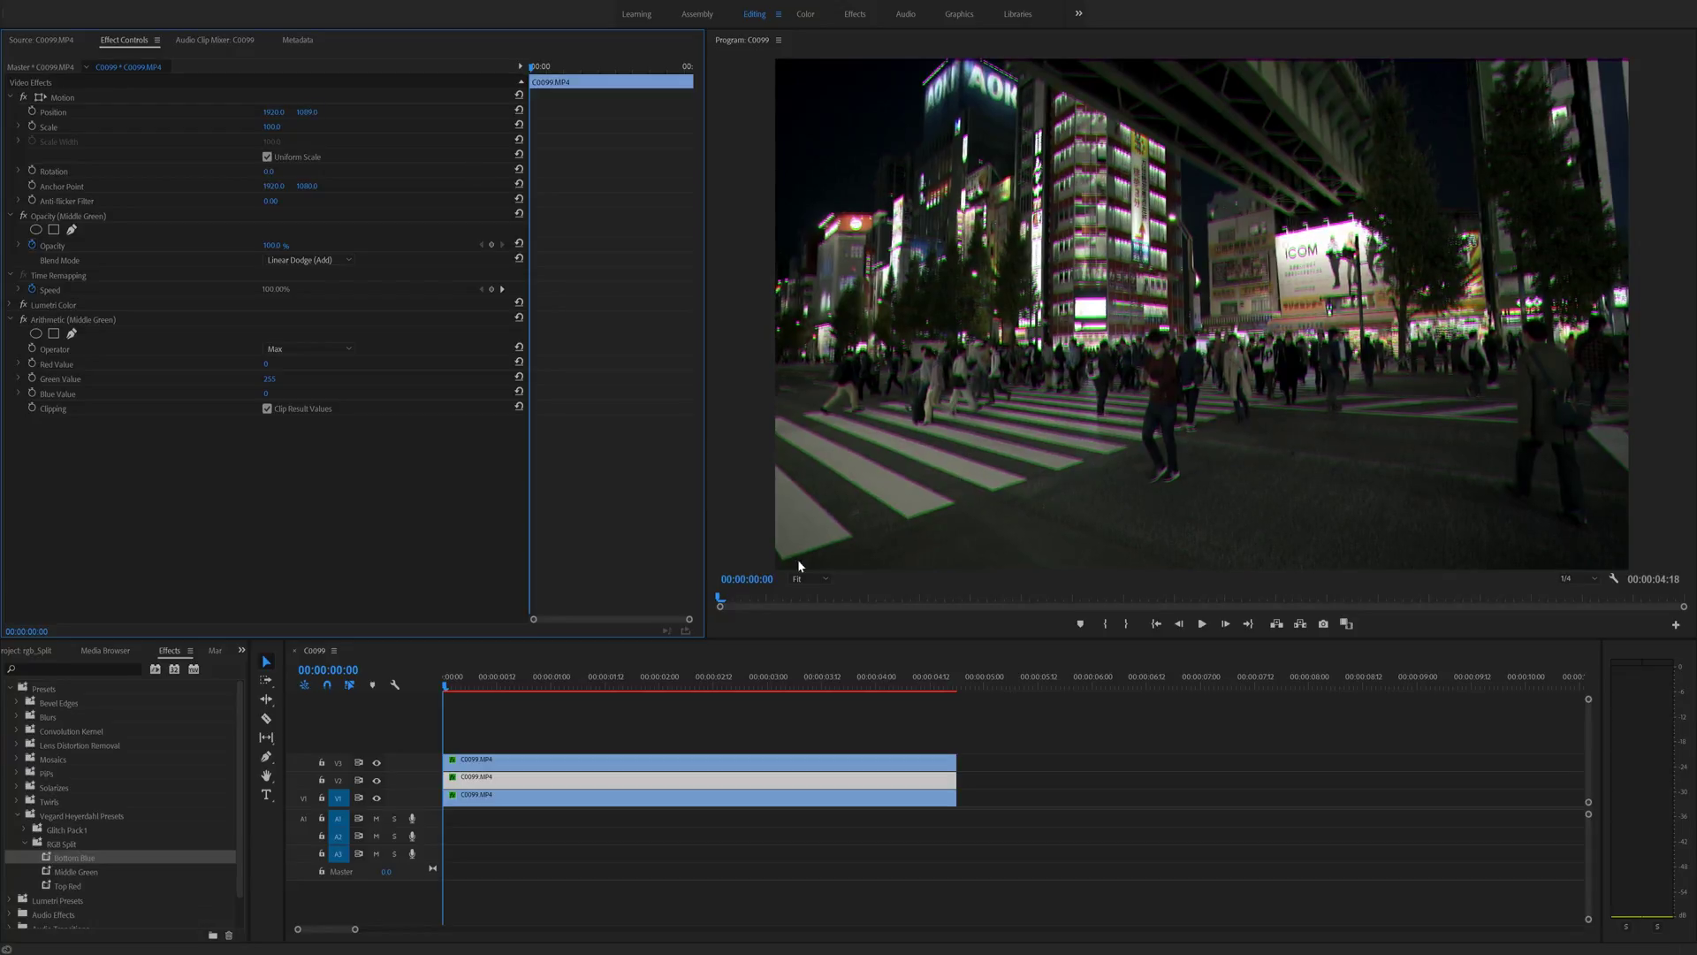
Set the Program monitor zoom to 100% to inspect the RGB fringes.
click(824, 579)
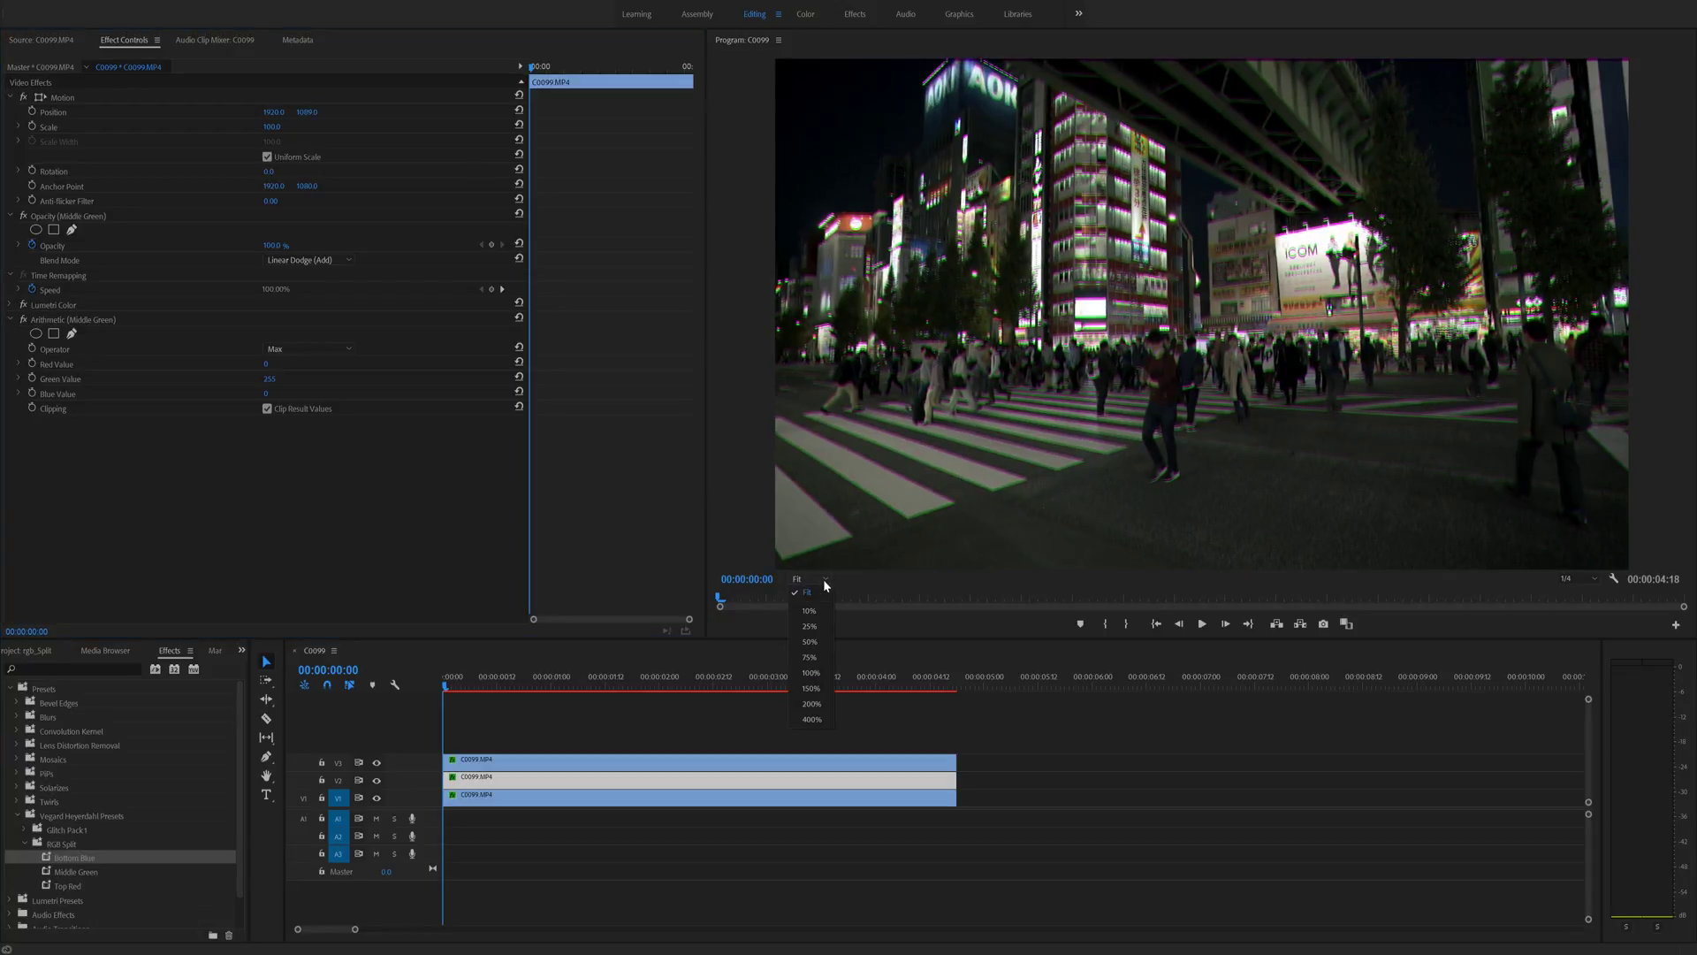
click(812, 672)
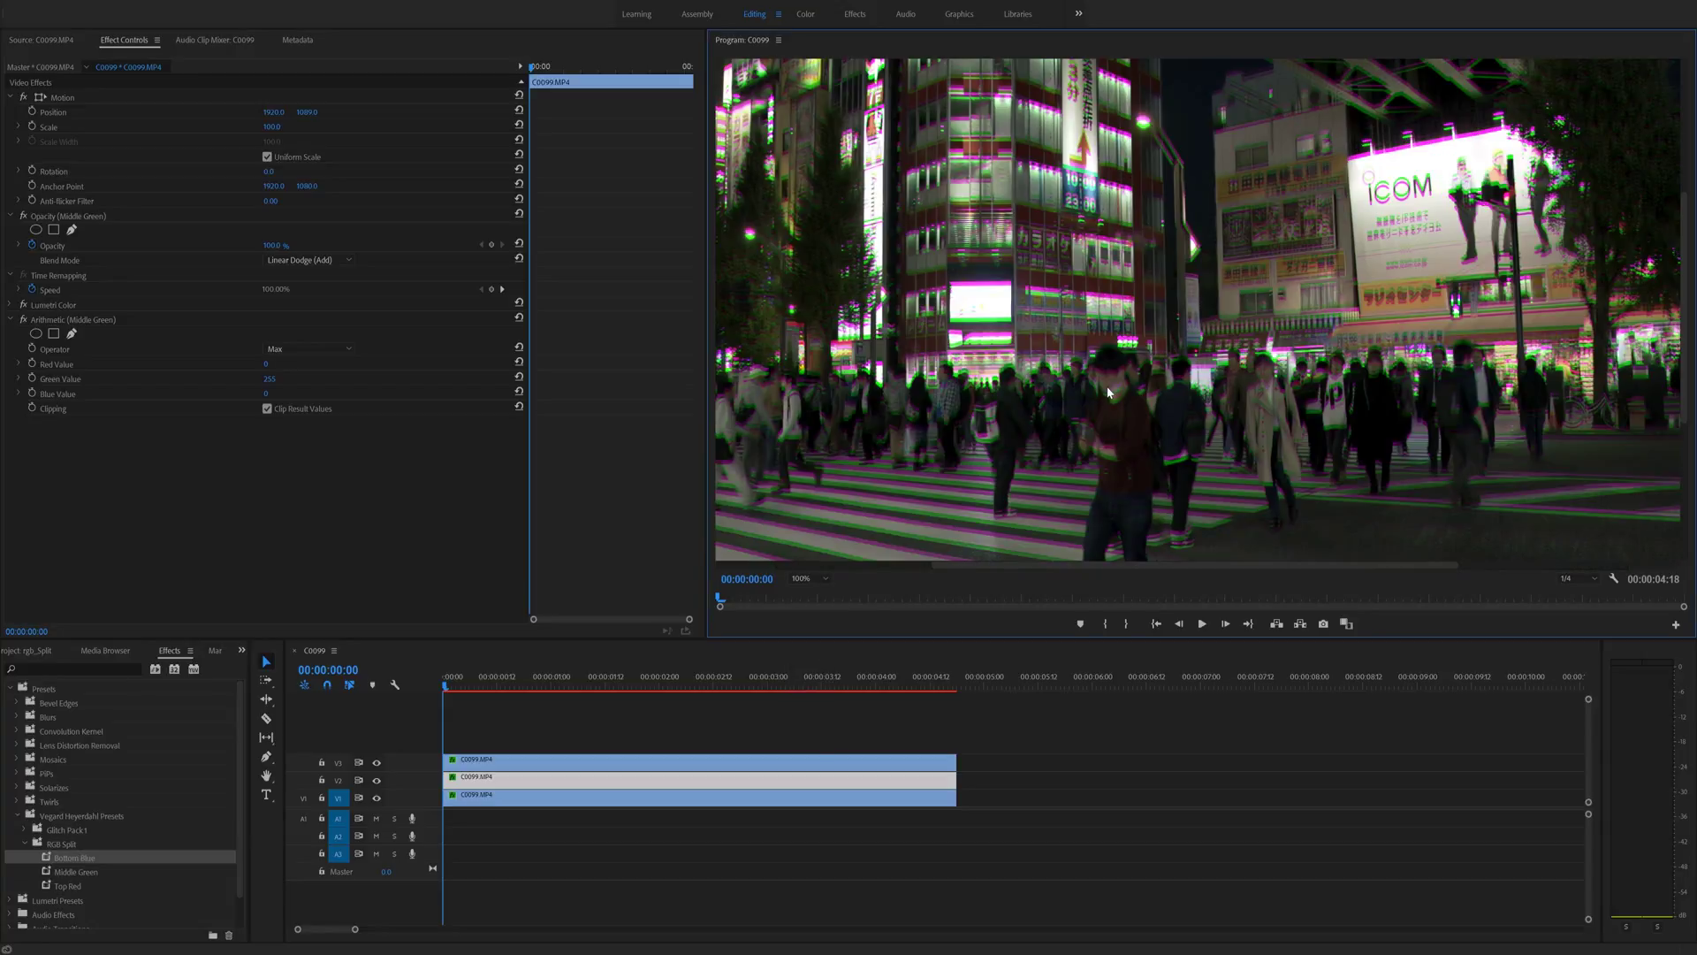